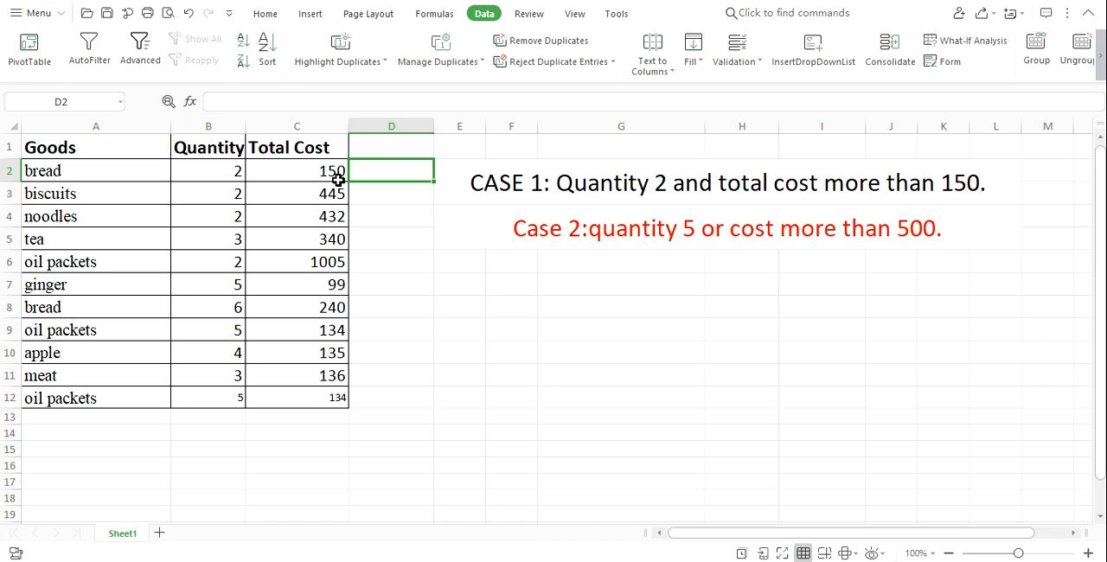
pyautogui.click(379, 149)
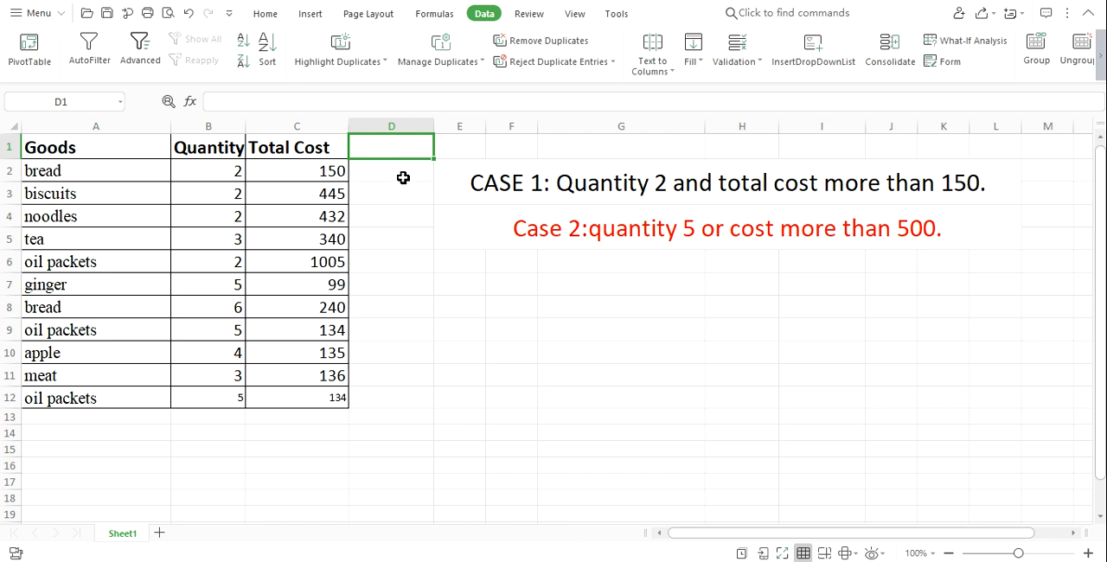
pyautogui.click(382, 175)
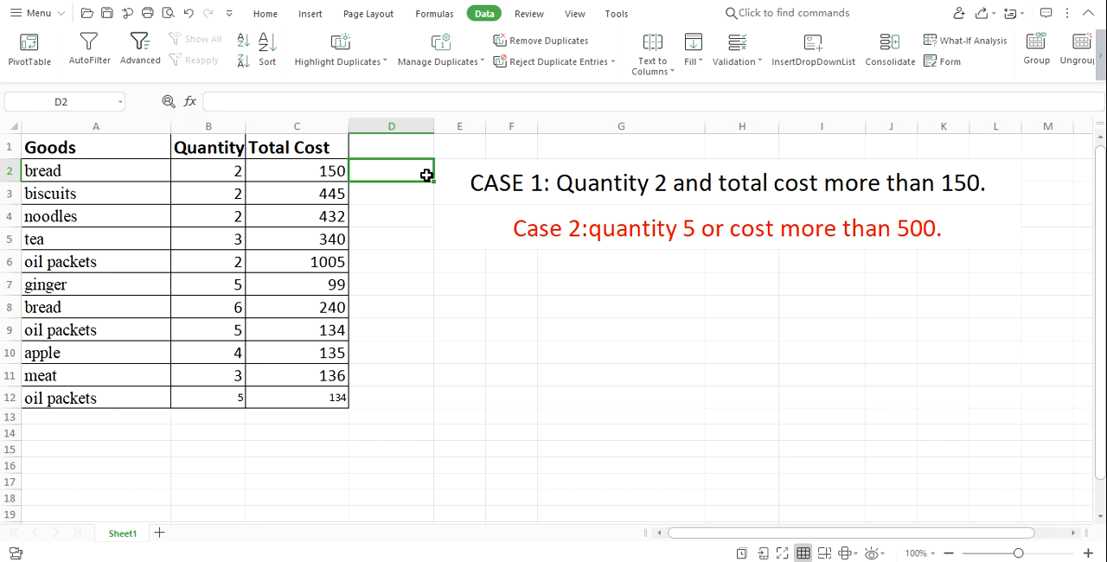
pyautogui.click(377, 152)
pyautogui.click(513, 189)
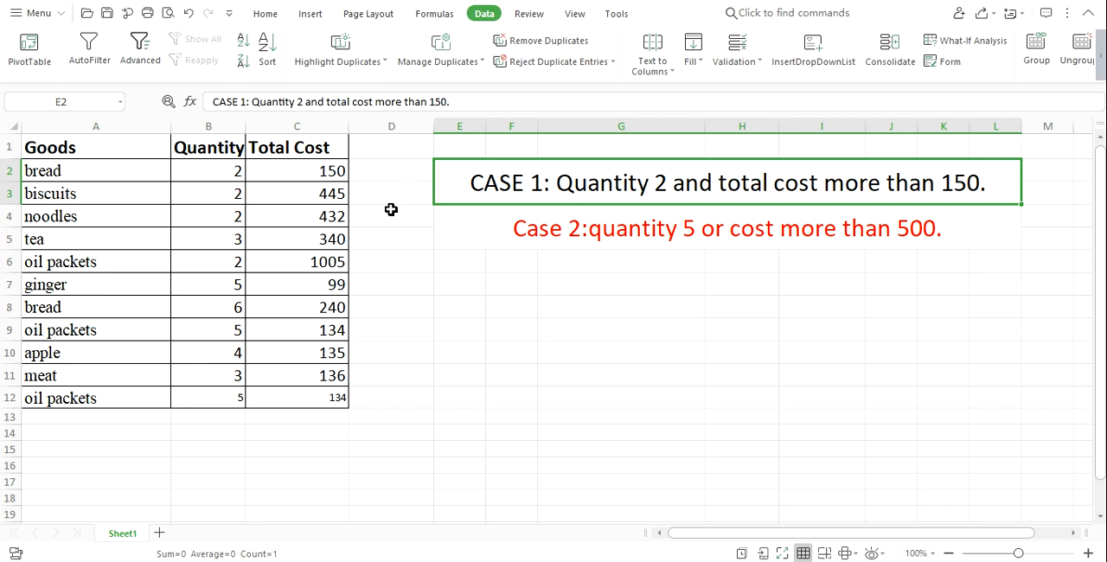
pyautogui.click(393, 158)
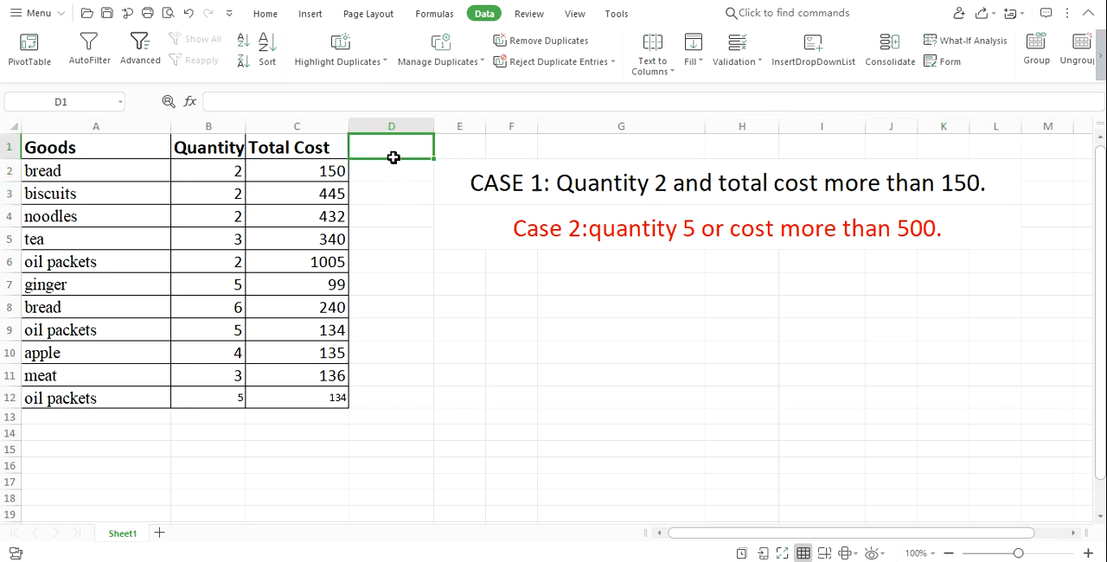
pyautogui.click(615, 186)
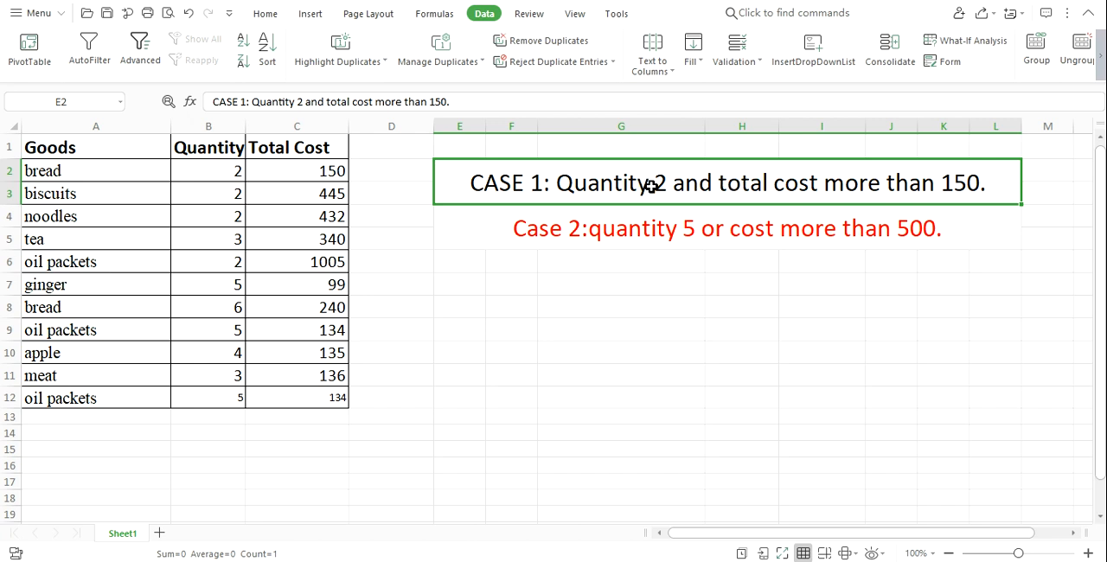
# Enter the column heading AND in cell D1, beside the Total Cost heading.
pyautogui.click(393, 150)
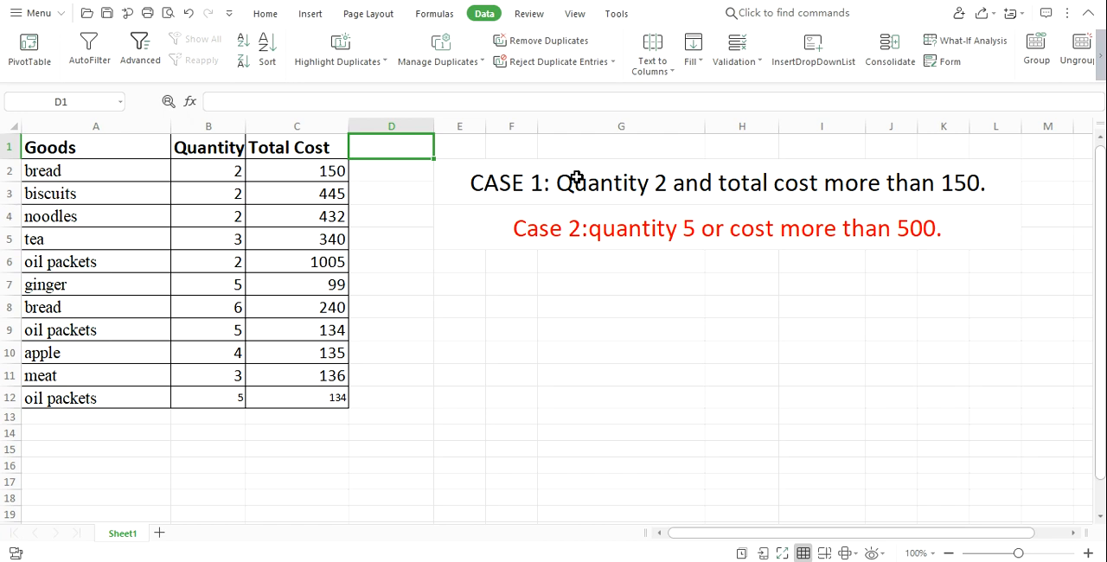
pyautogui.write('AND')
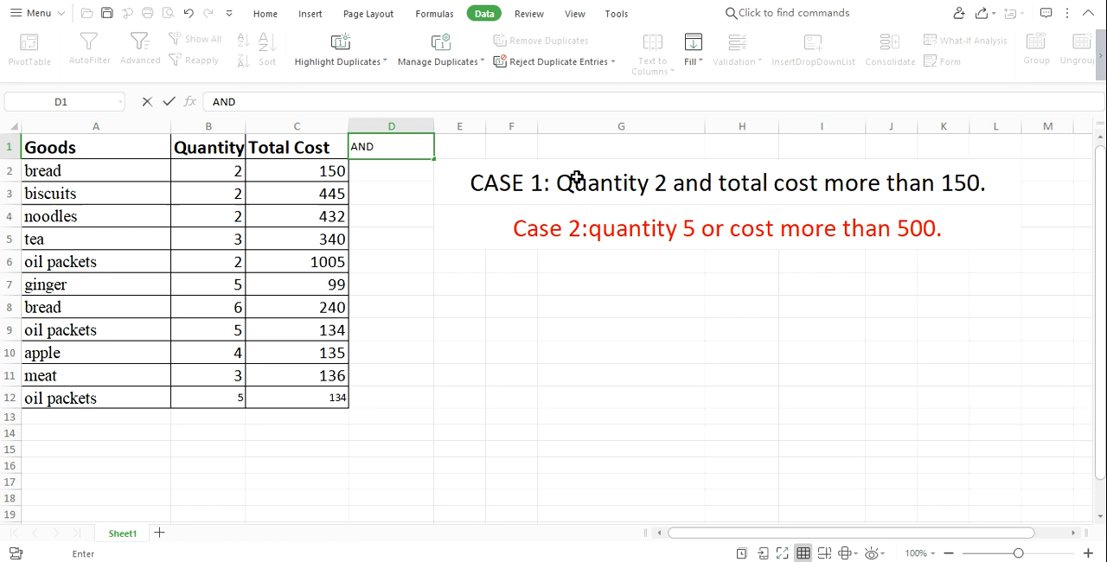
pyautogui.click(412, 174)
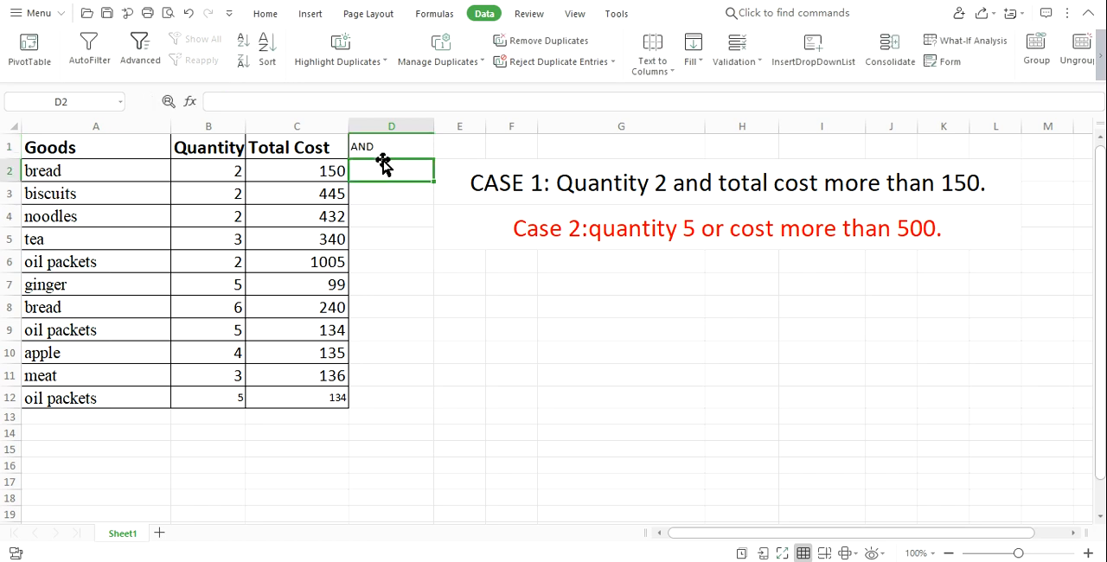
# Start an IF formula in D2 with a nested AND function whose first condition is B2=2.
pyautogui.click(305, 101)
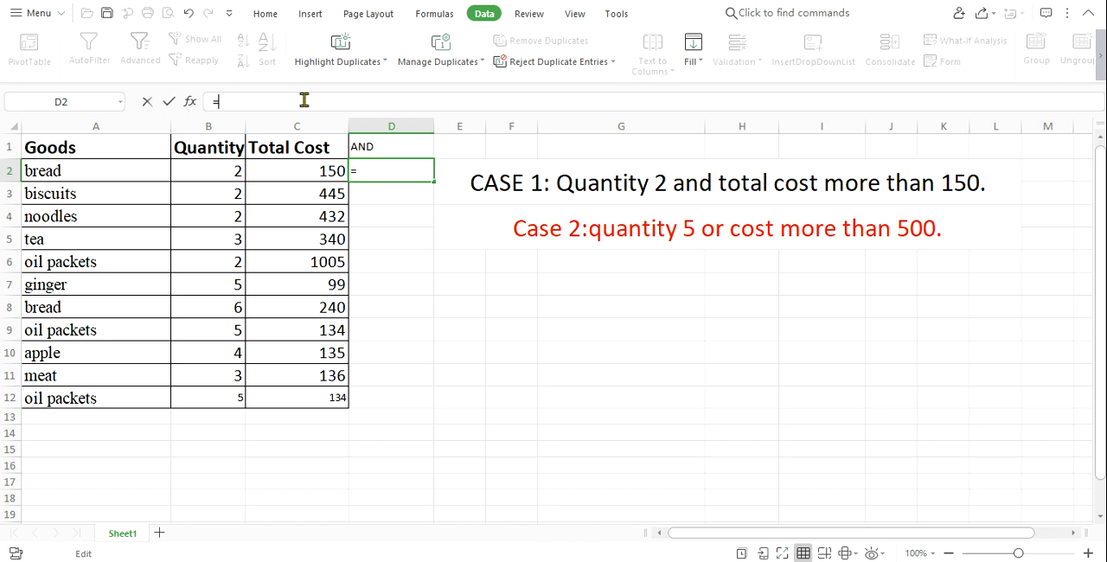
pyautogui.write('=IF')
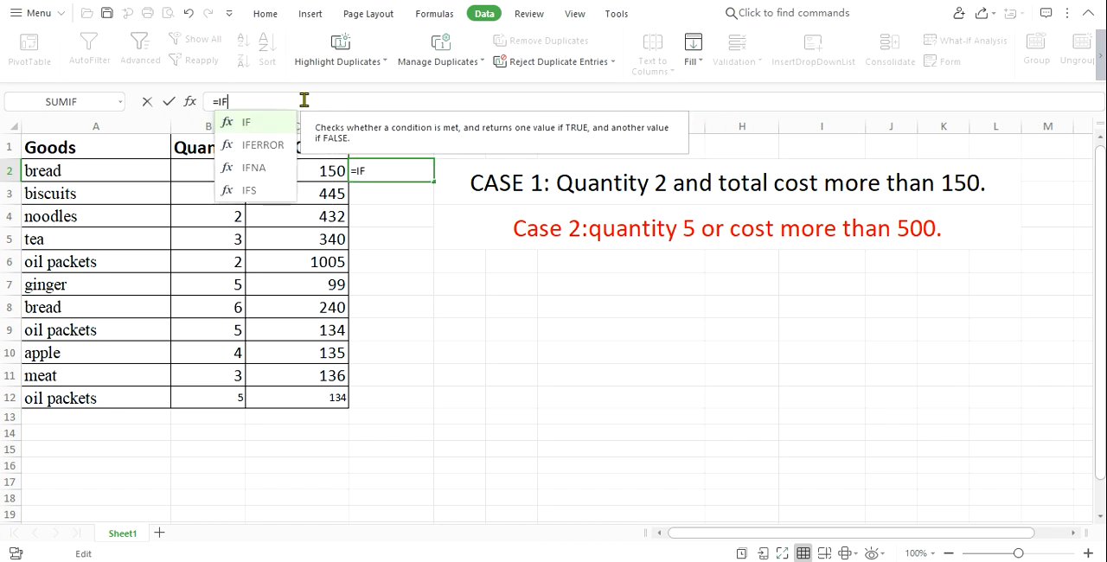
pyautogui.write('(')
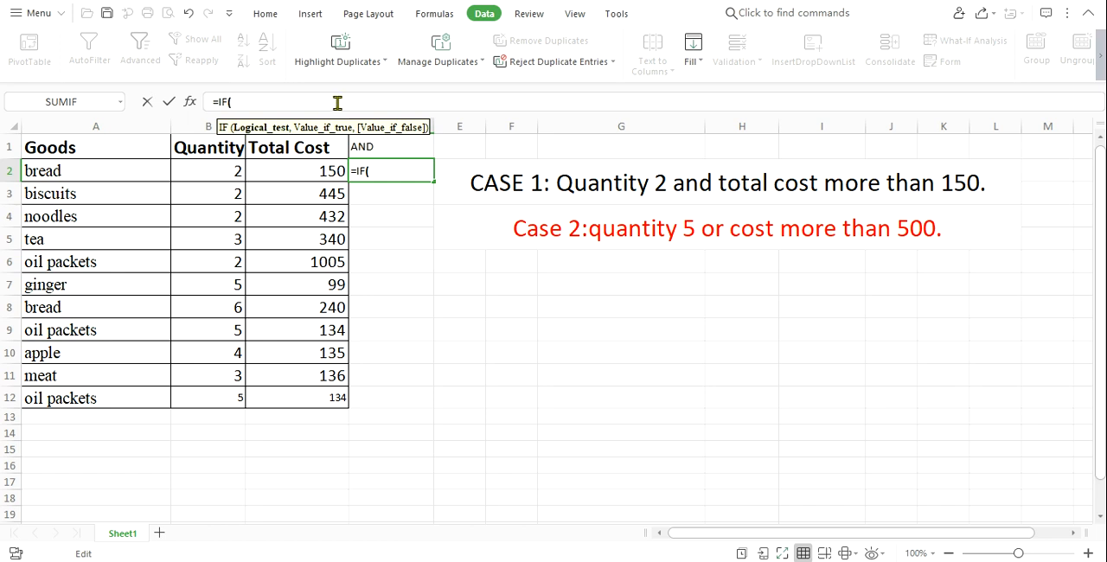
pyautogui.write('AND')
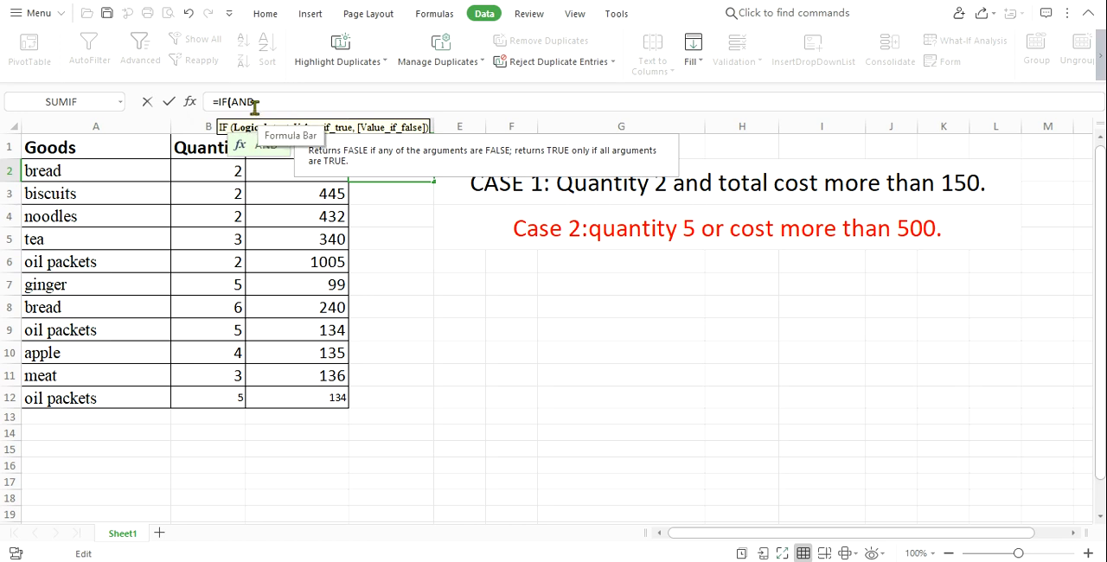
pyautogui.write('(')
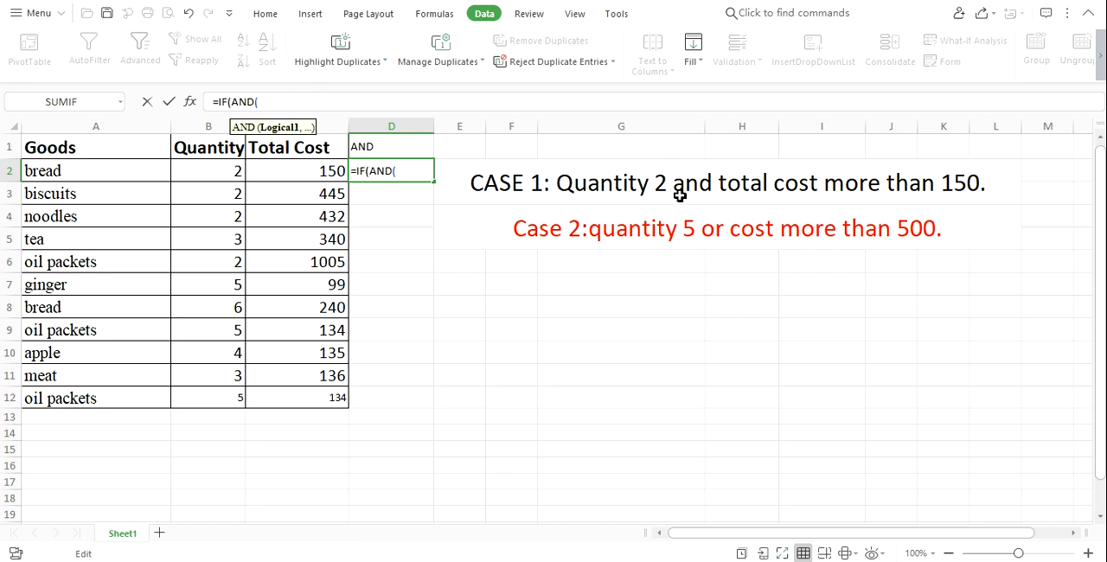
pyautogui.click(220, 171)
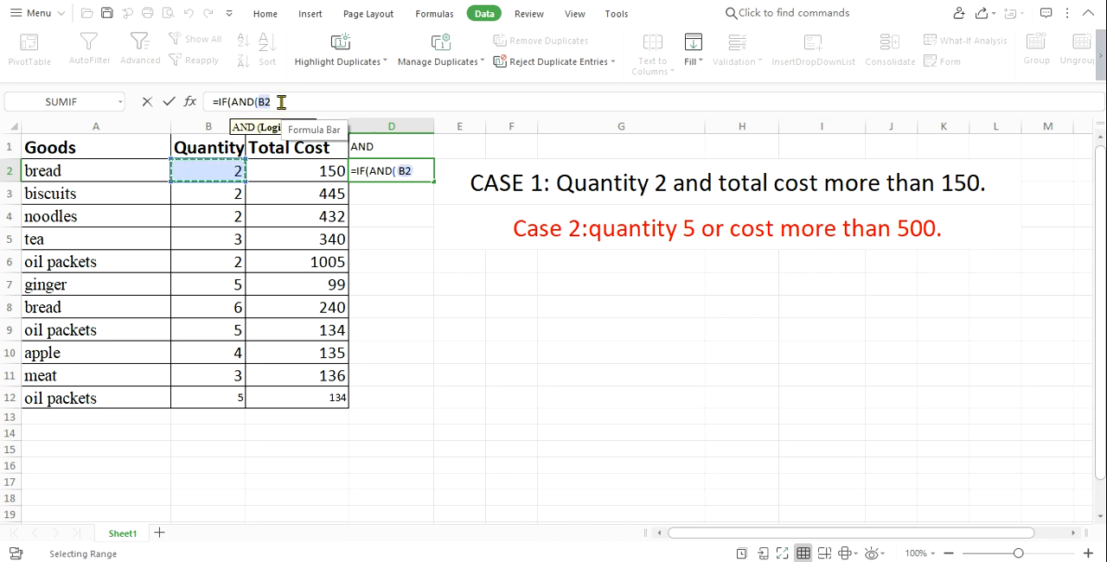
pyautogui.write('=')
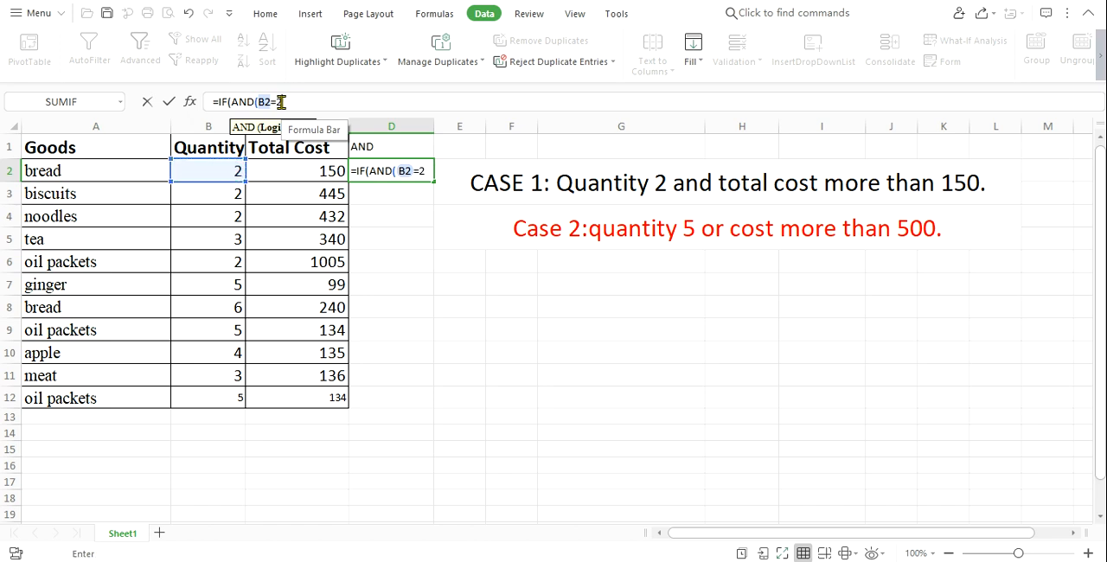
pyautogui.write('2')
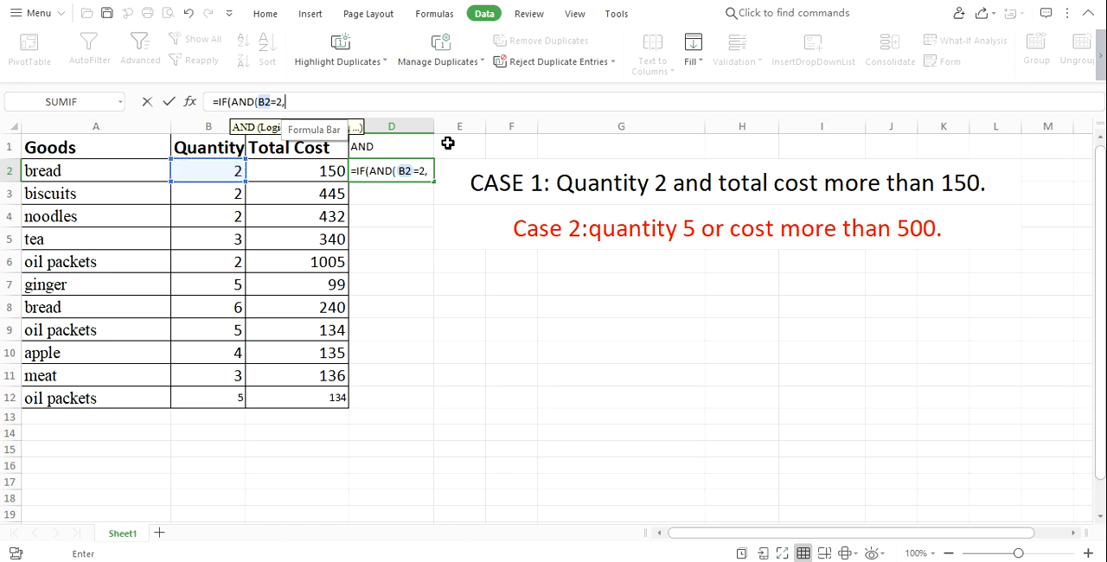
pyautogui.write(',')
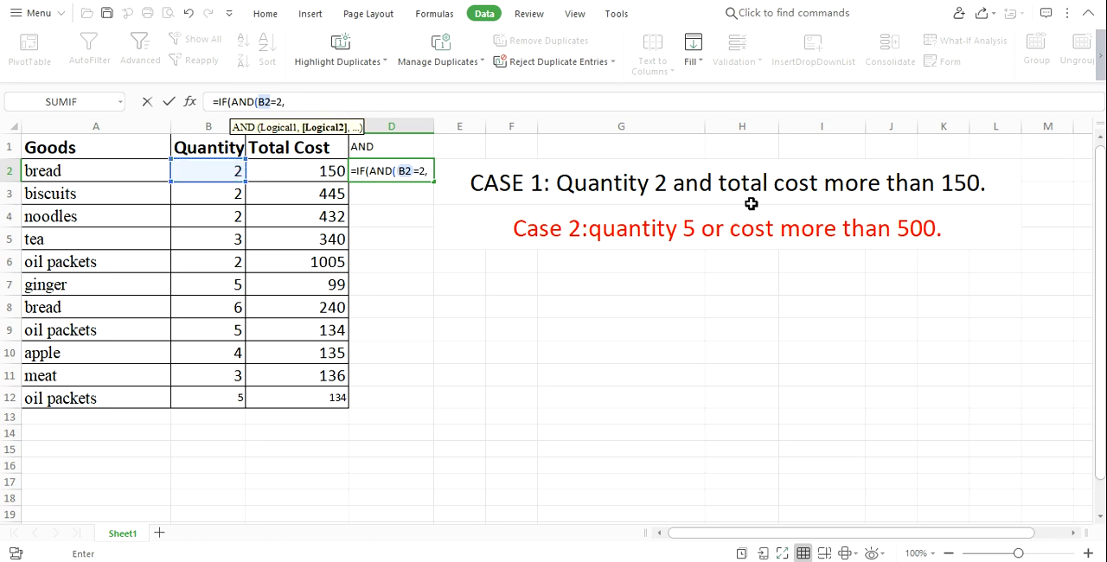
# Add C2>150 as the second condition and close the AND function in the D2 formula.
pyautogui.click(289, 172)
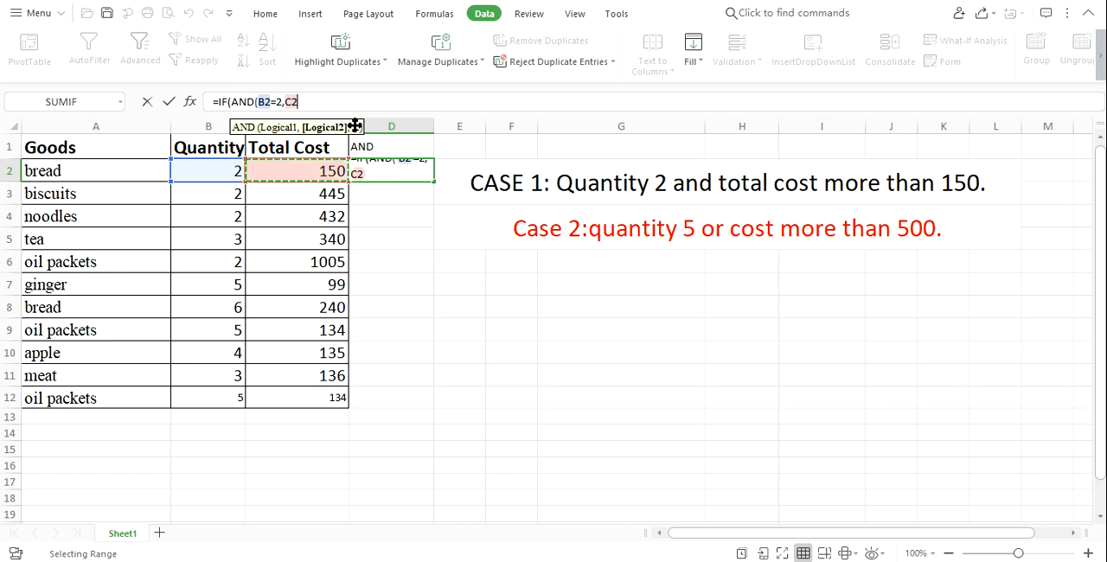
pyautogui.write('>')
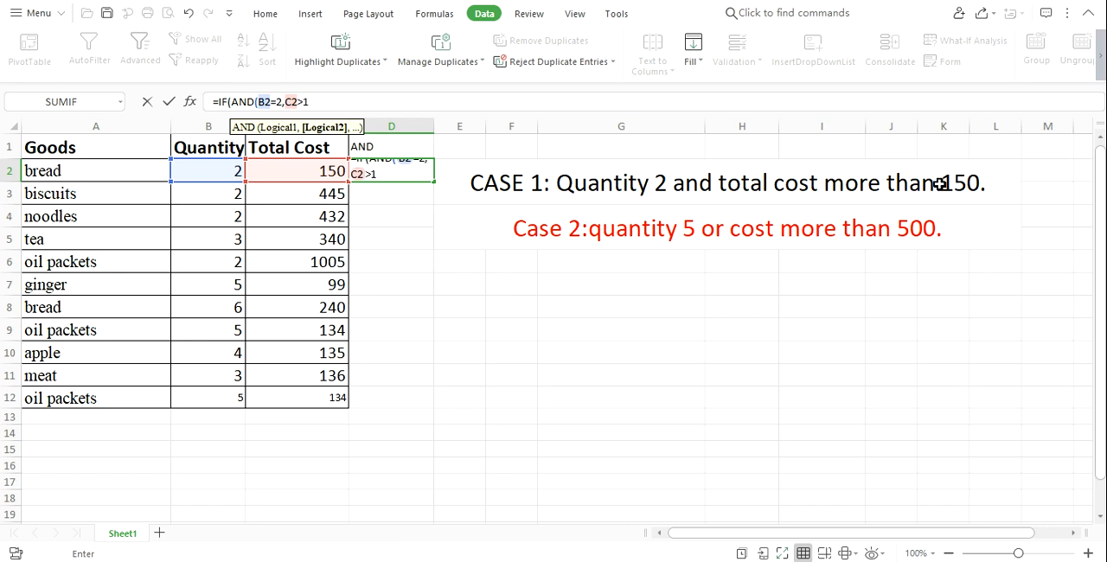
pyautogui.write('150)')
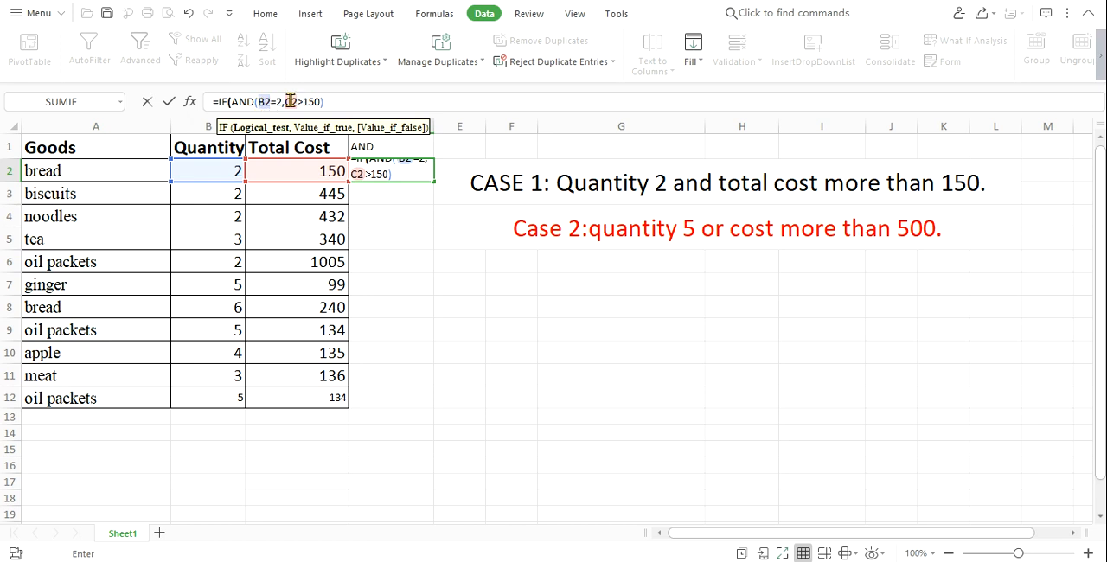
# Complete the D2 formula so it returns A2 when true and empty text "" when false.
pyautogui.write(',')
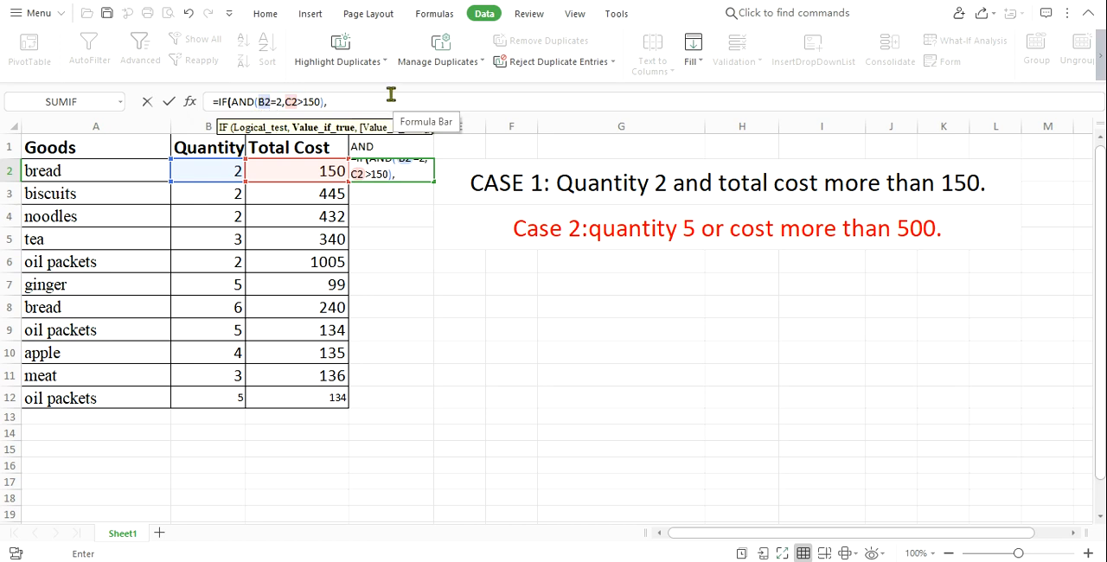
pyautogui.click(69, 174)
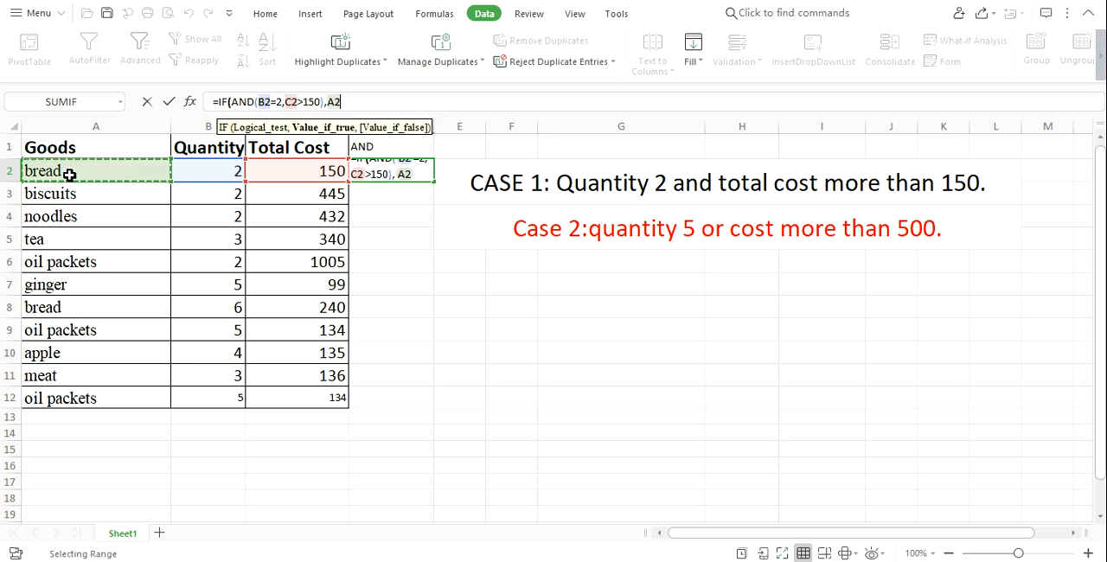
pyautogui.write(',')
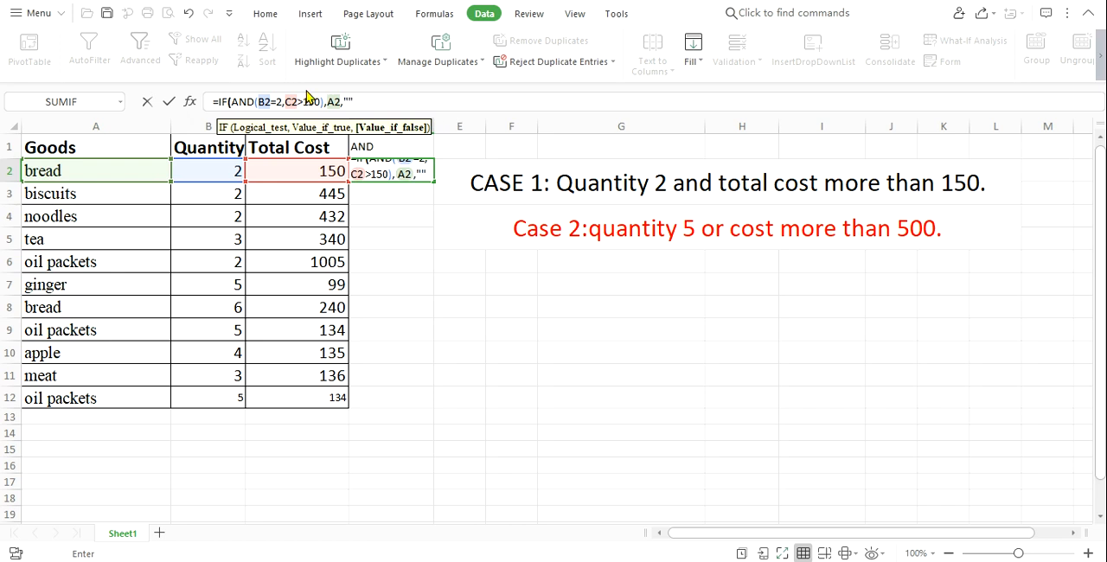
pyautogui.write(')')
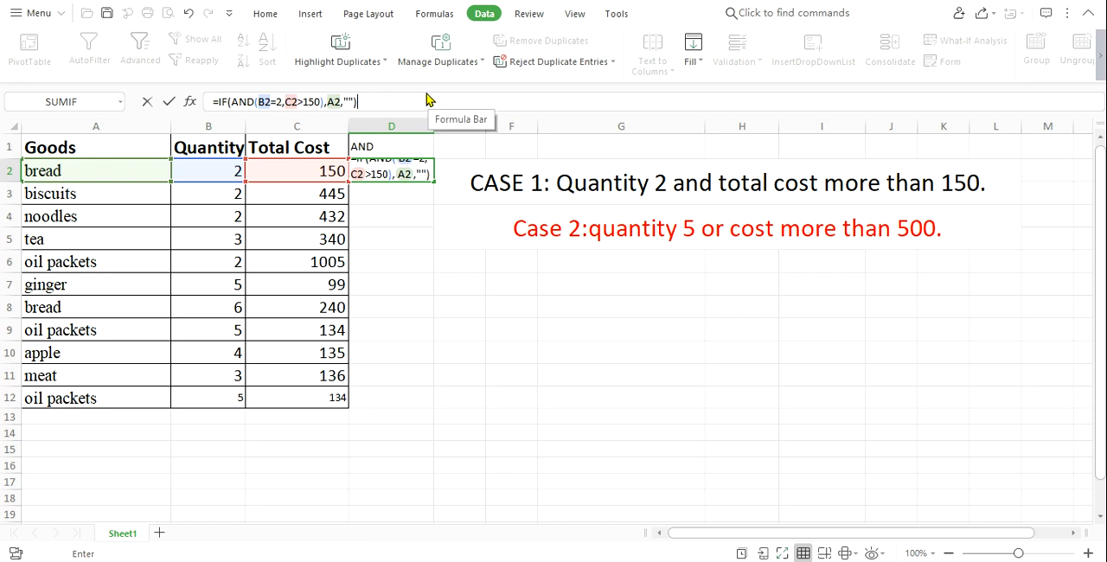
pyautogui.press('Return')
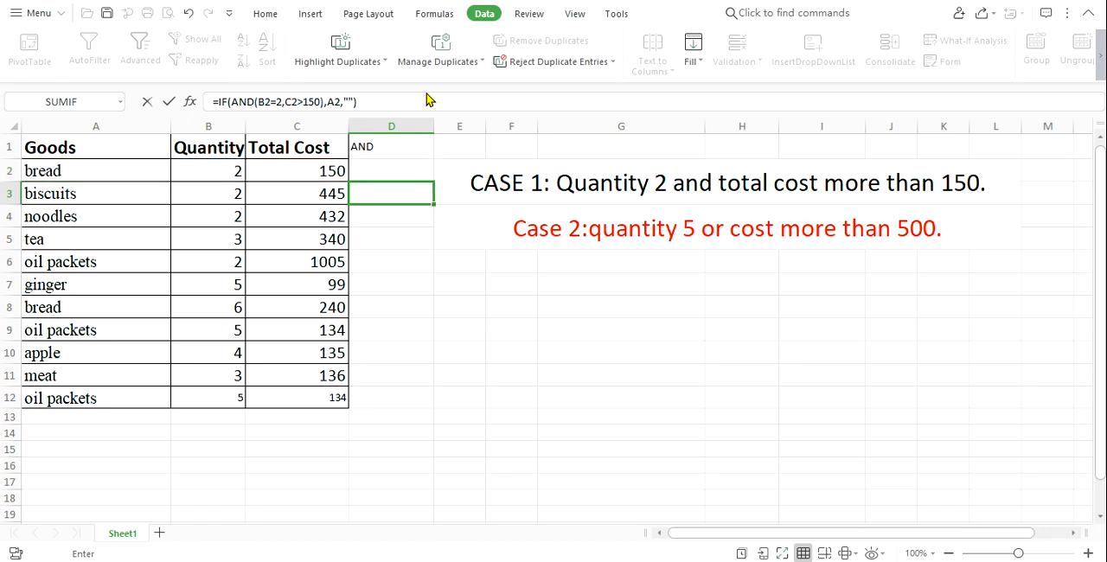
# Fill the D2 formula down the AND column through cell D12.
pyautogui.click(378, 164)
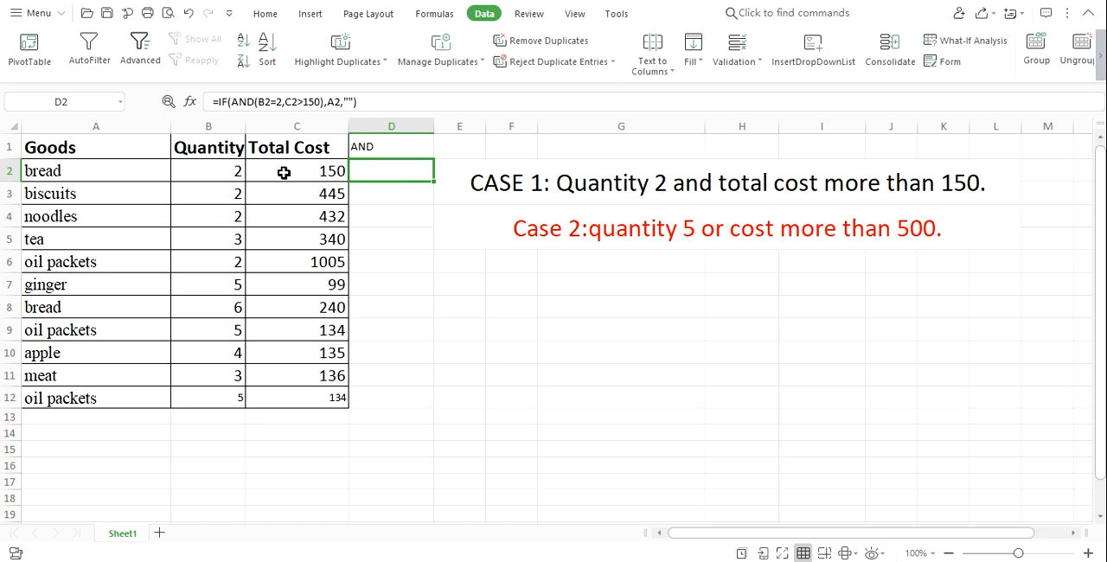
pyautogui.click(211, 171)
pyautogui.click(280, 176)
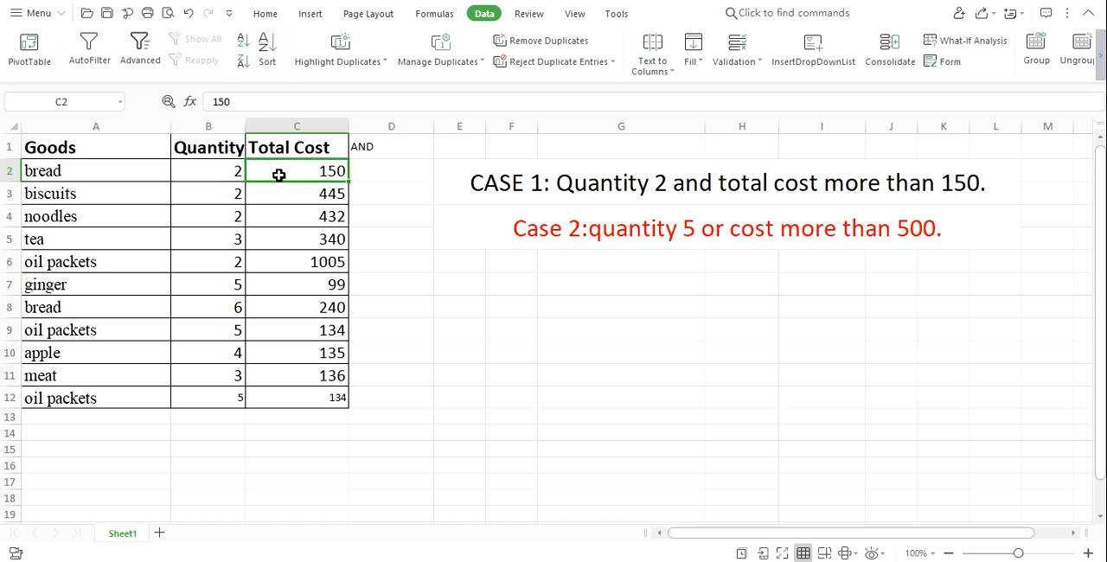
pyautogui.click(392, 173)
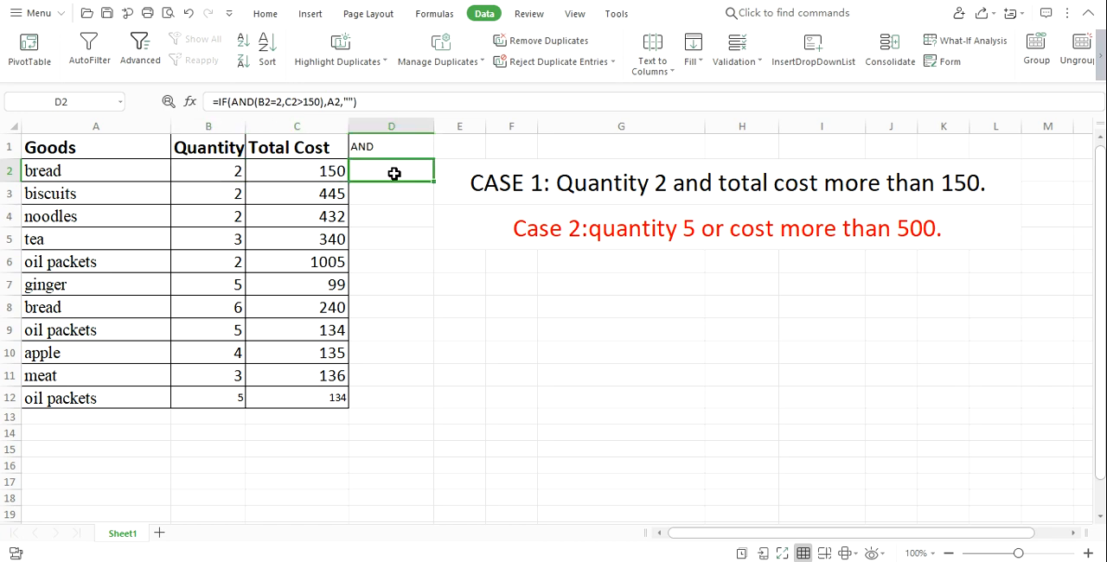
pyautogui.moveTo(436, 183); pyautogui.dragTo(413, 398)
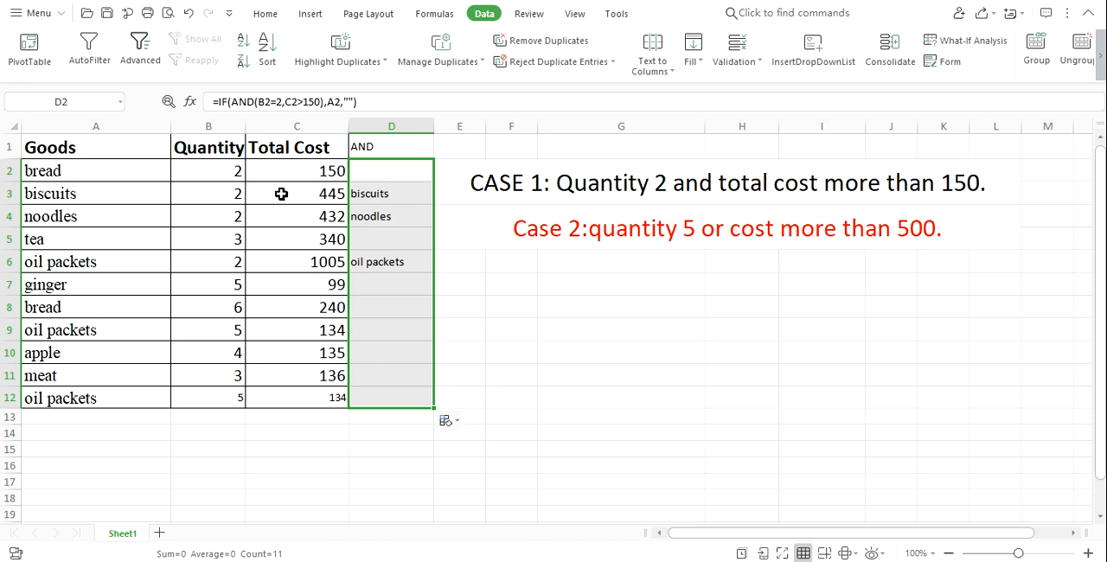
# Check the biscuits row's quantity and total cost against the formula result in D3.
pyautogui.click(216, 167)
pyautogui.click(327, 195)
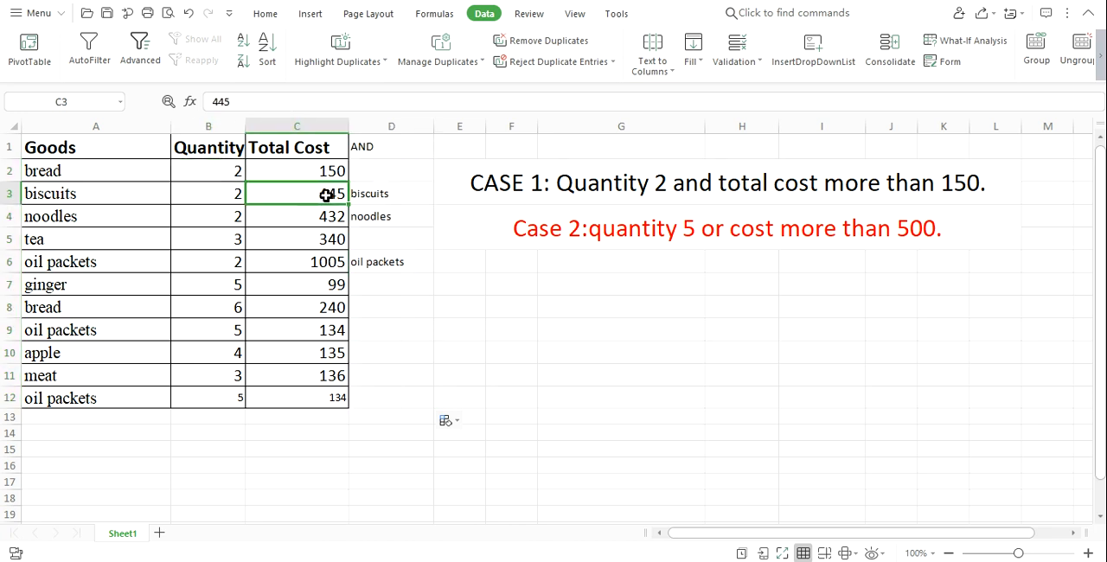
pyautogui.click(223, 196)
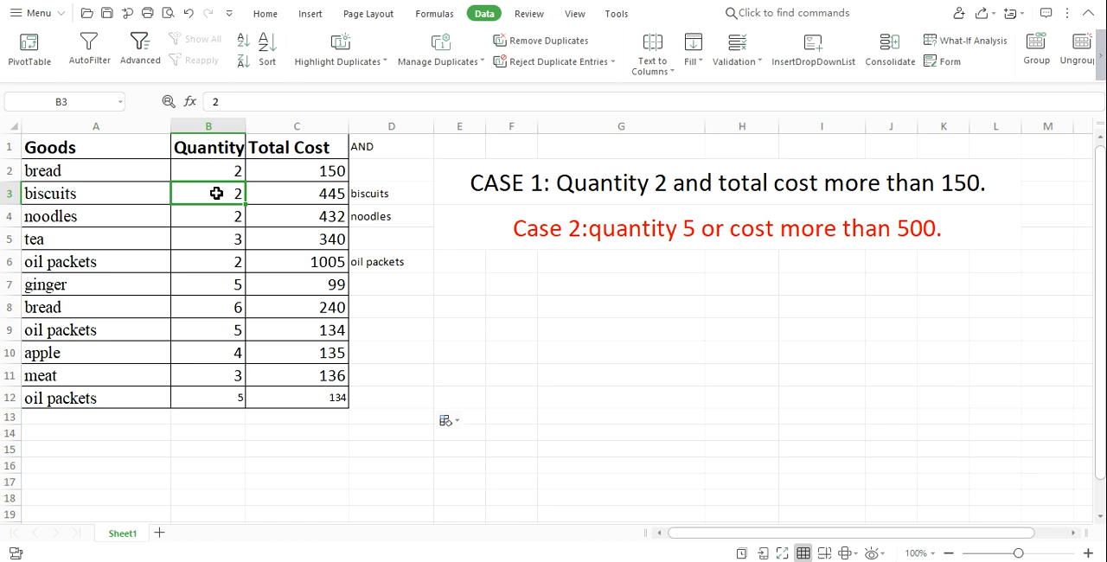
pyautogui.click(299, 192)
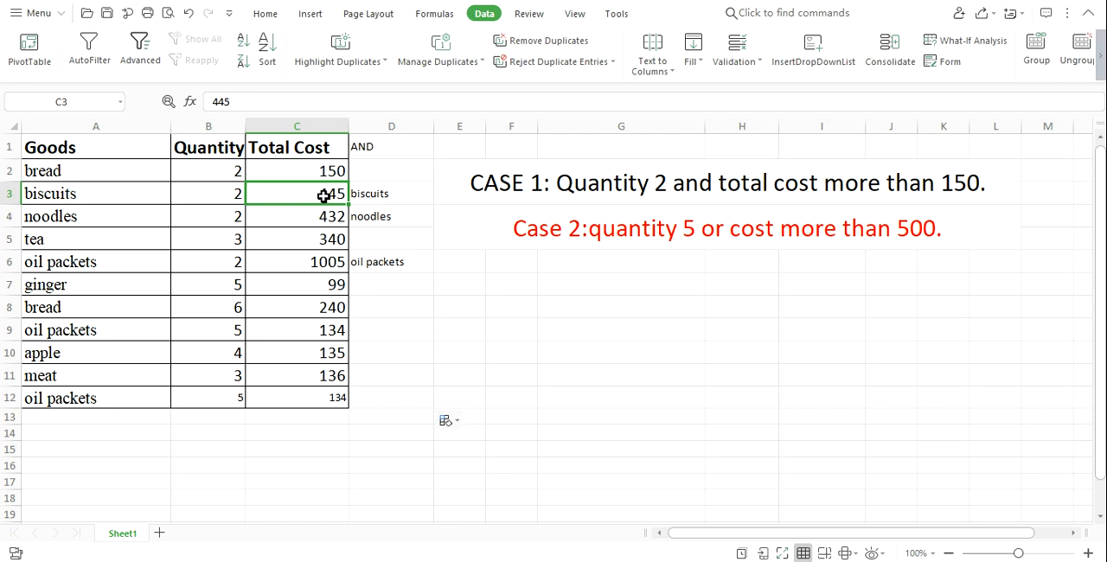
pyautogui.click(218, 199)
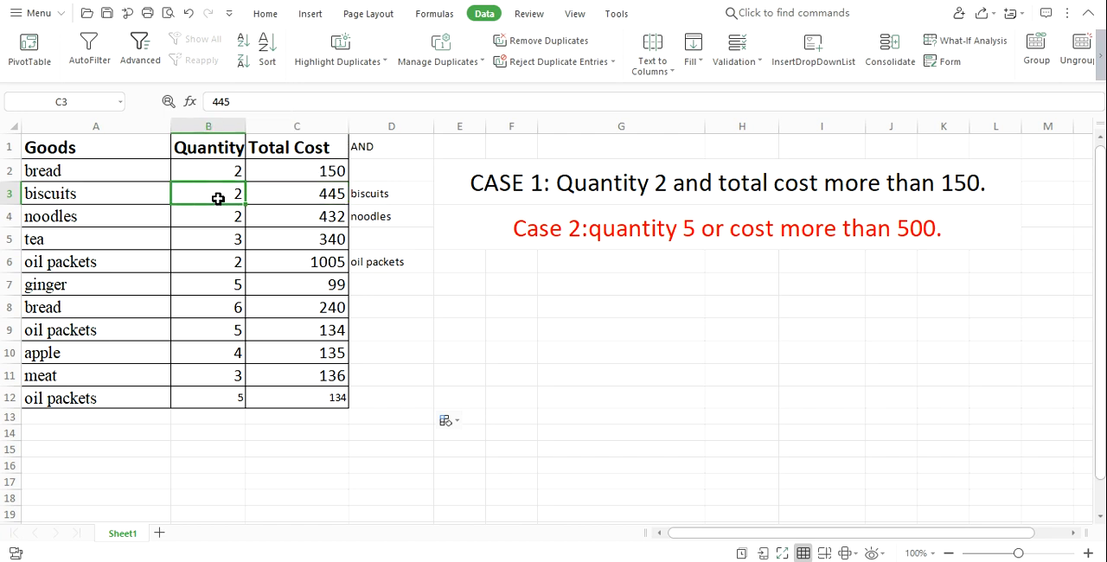
pyautogui.moveTo(218, 199); pyautogui.dragTo(305, 195)
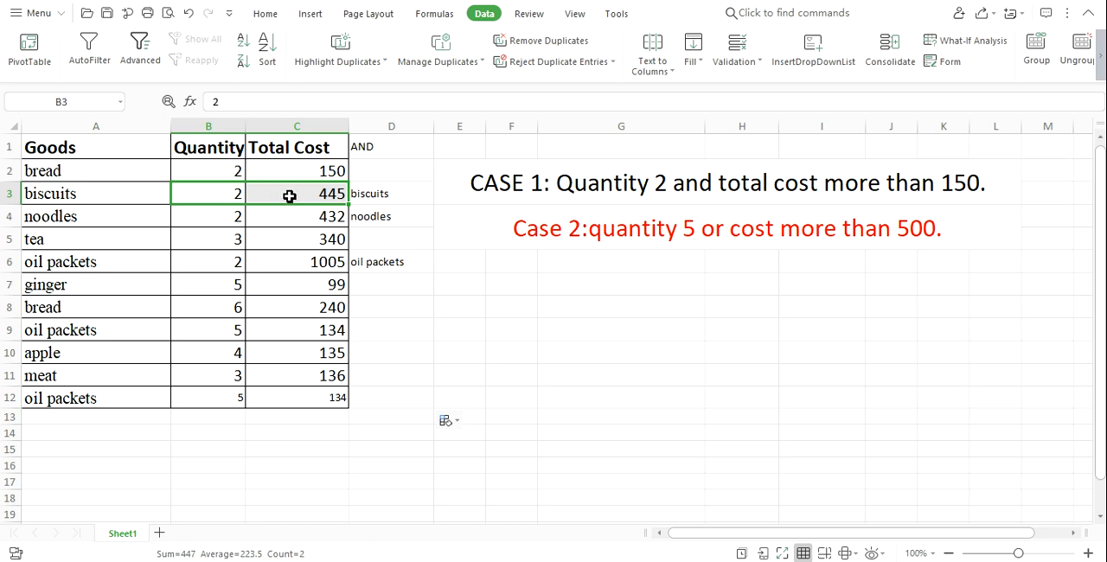
pyautogui.click(379, 192)
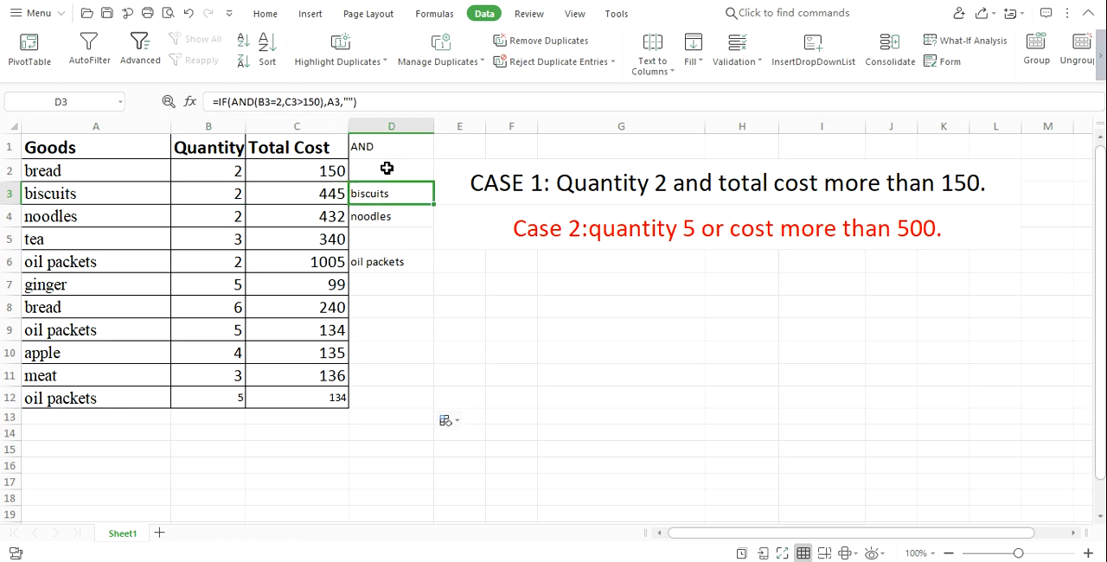
# Compare the goods name, quantity and total cost in row 3 with the AND result beside them.
pyautogui.click(75, 195)
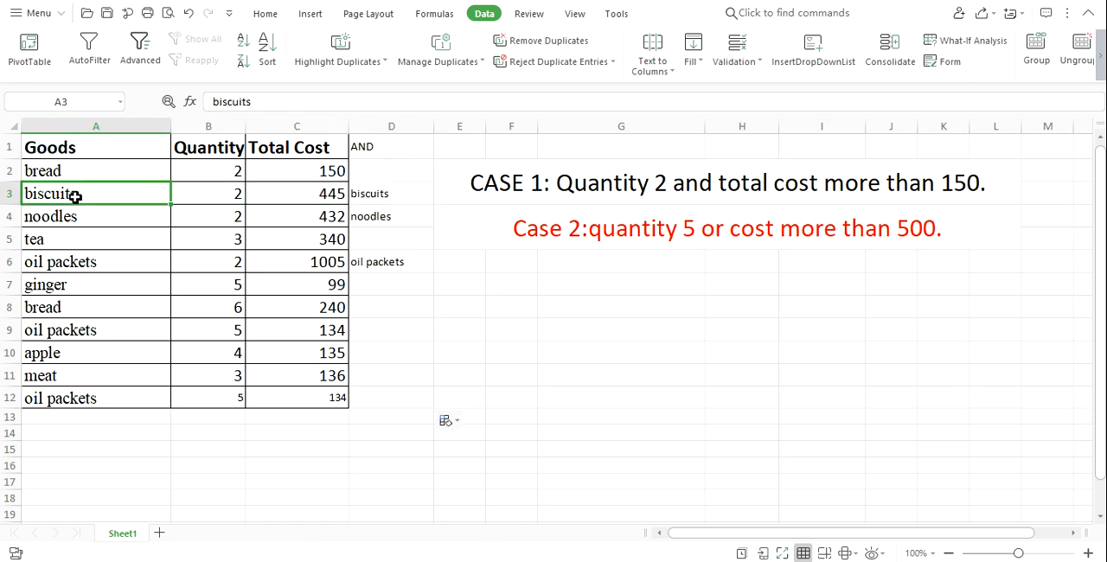
pyautogui.click(391, 196)
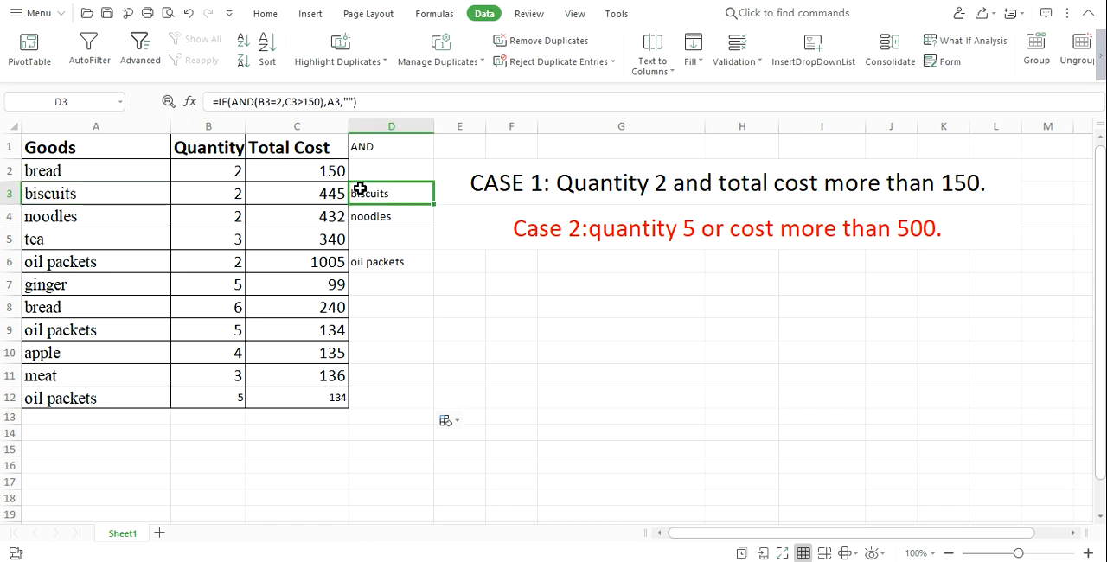
pyautogui.click(226, 191)
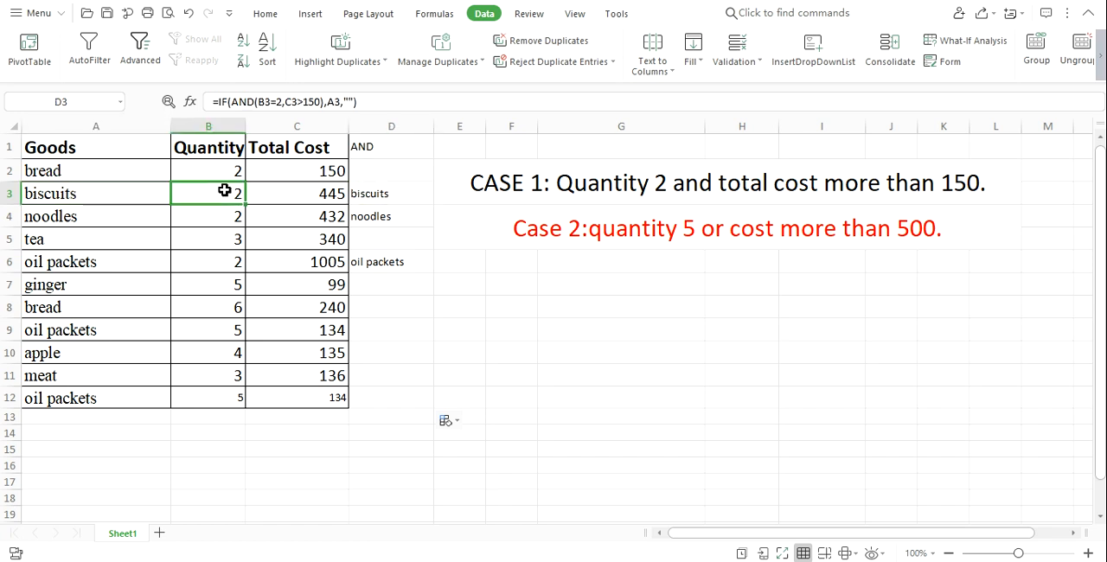
pyautogui.write('2')
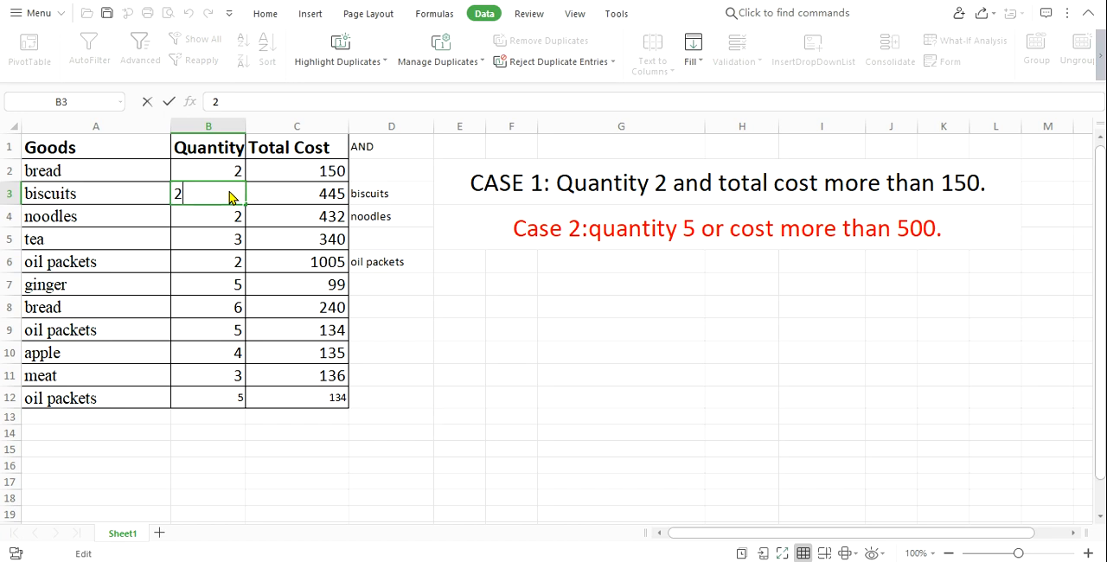
pyautogui.click(316, 198)
pyautogui.moveTo(215, 185); pyautogui.dragTo(393, 195)
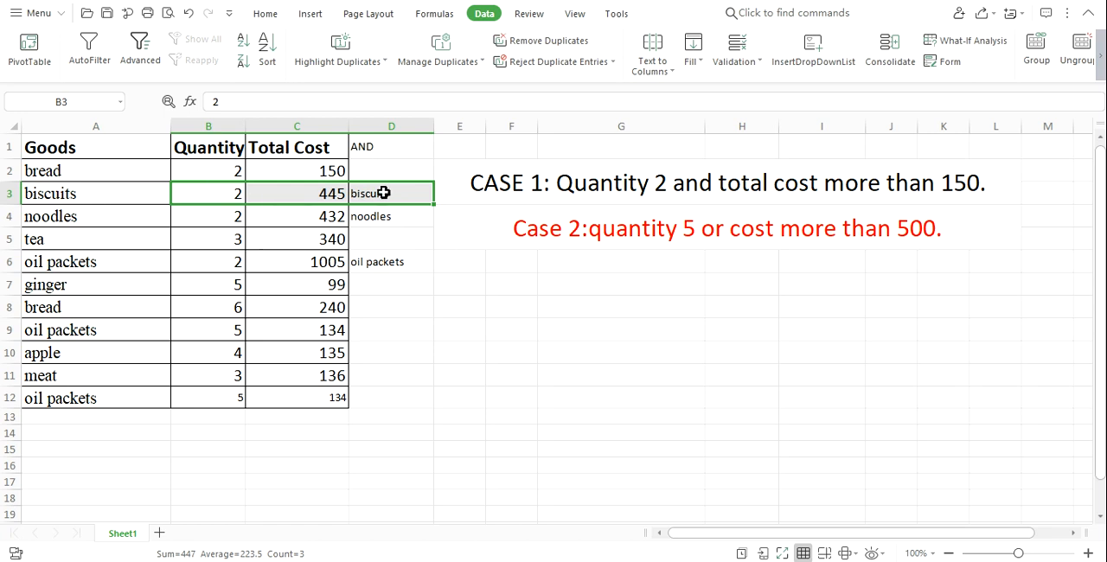
# Clear the AND column contents in D1:D12 and enter OR as the new header in D1.
pyautogui.click(404, 148)
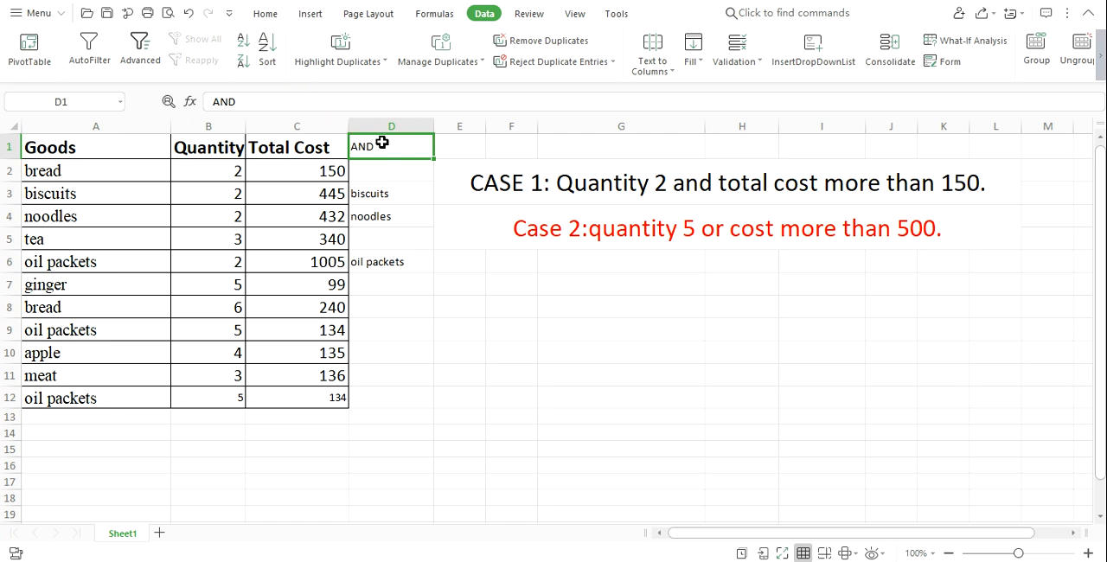
pyautogui.moveTo(378, 143); pyautogui.dragTo(385, 396)
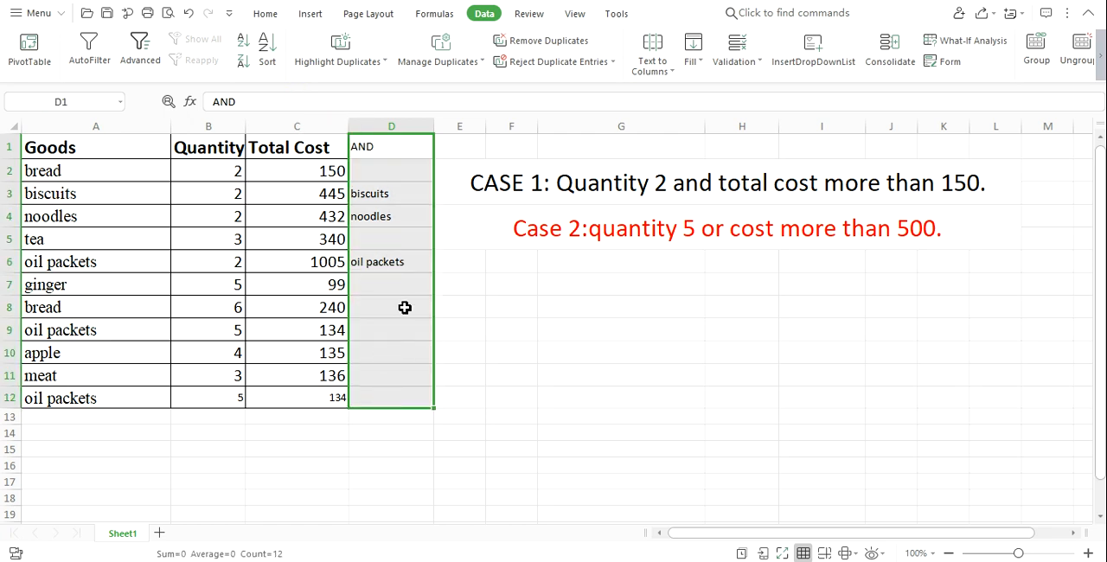
pyautogui.press('Delete')
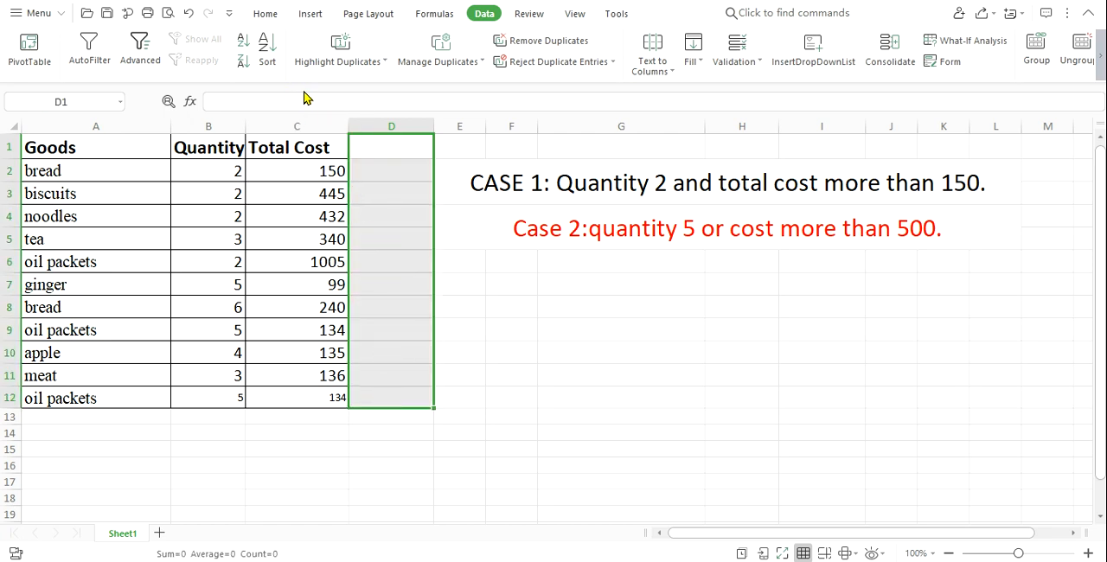
pyautogui.click(370, 143)
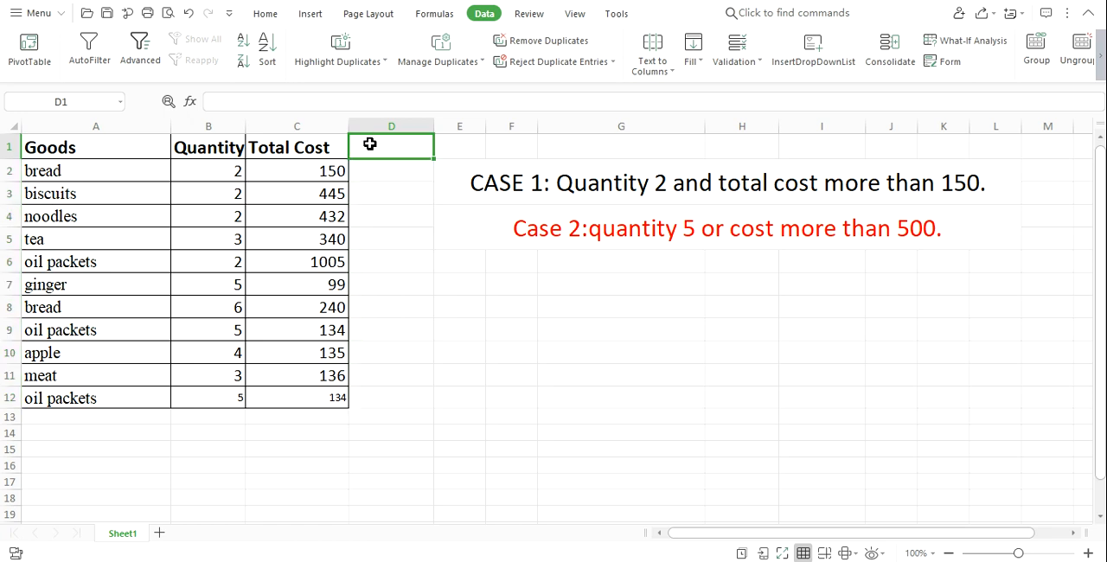
pyautogui.write('OR')
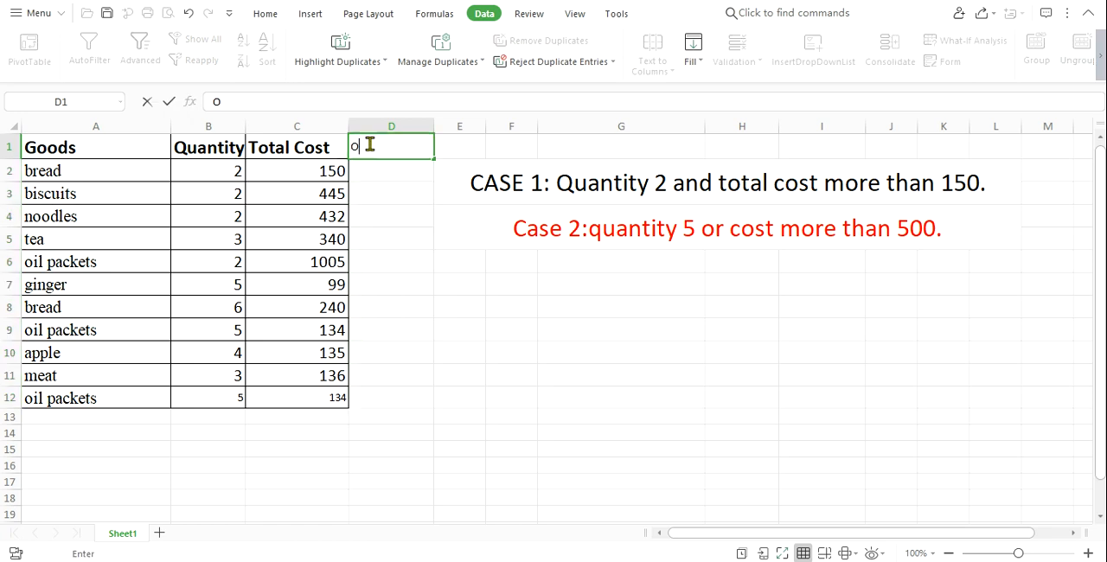
pyautogui.click(475, 144)
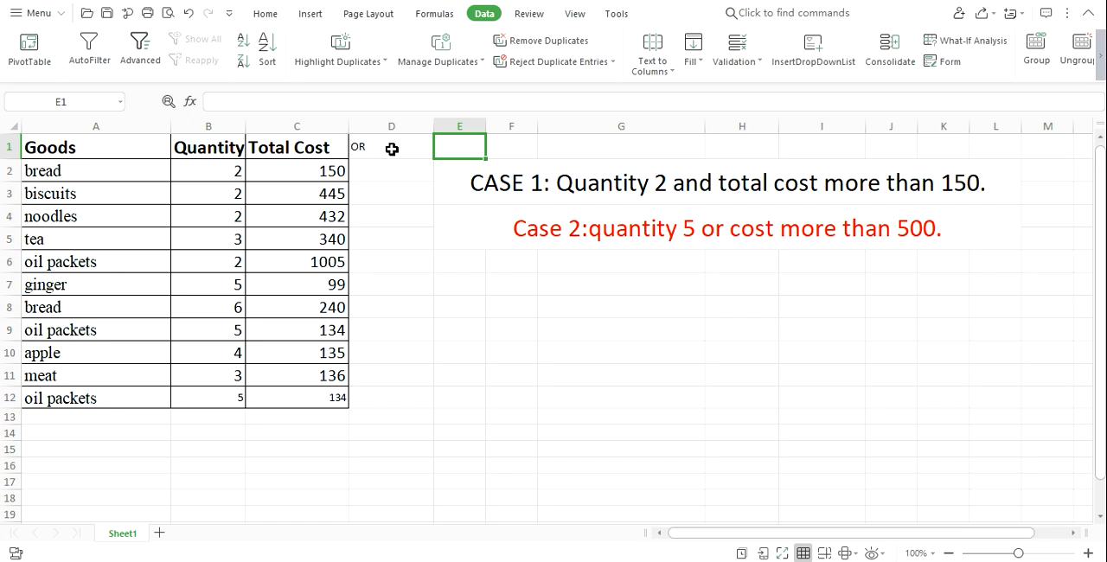
# Read the Case 2 condition that the OR column has to test.
pyautogui.click(365, 153)
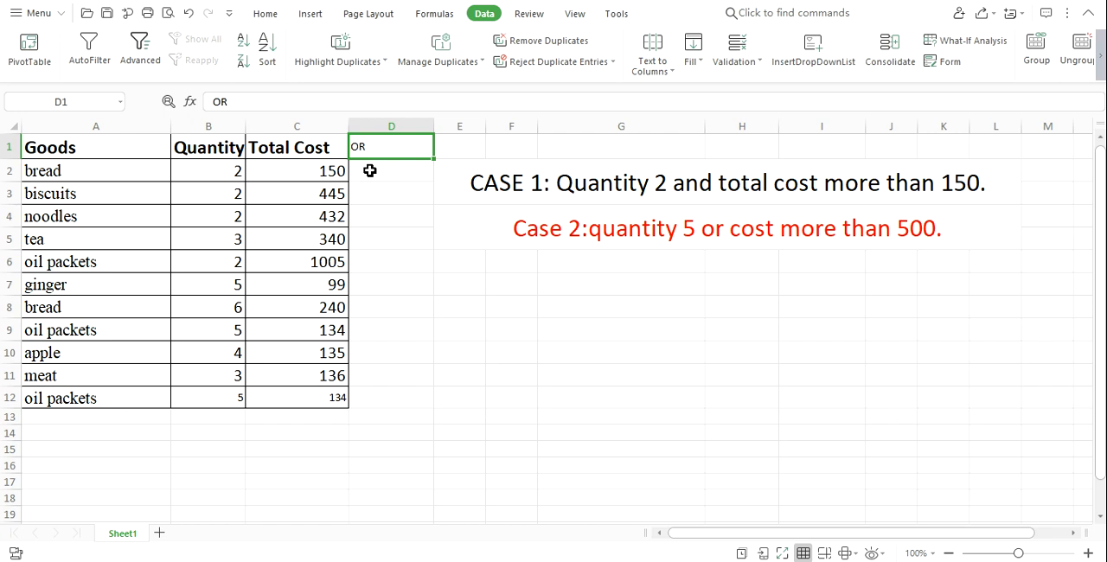
pyautogui.click(507, 229)
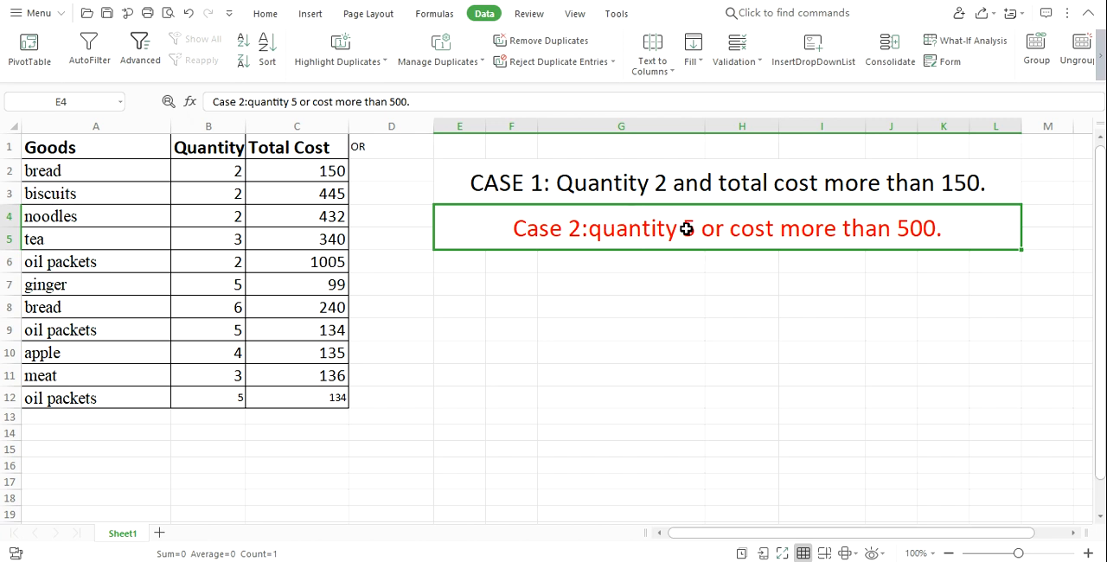
pyautogui.click(394, 151)
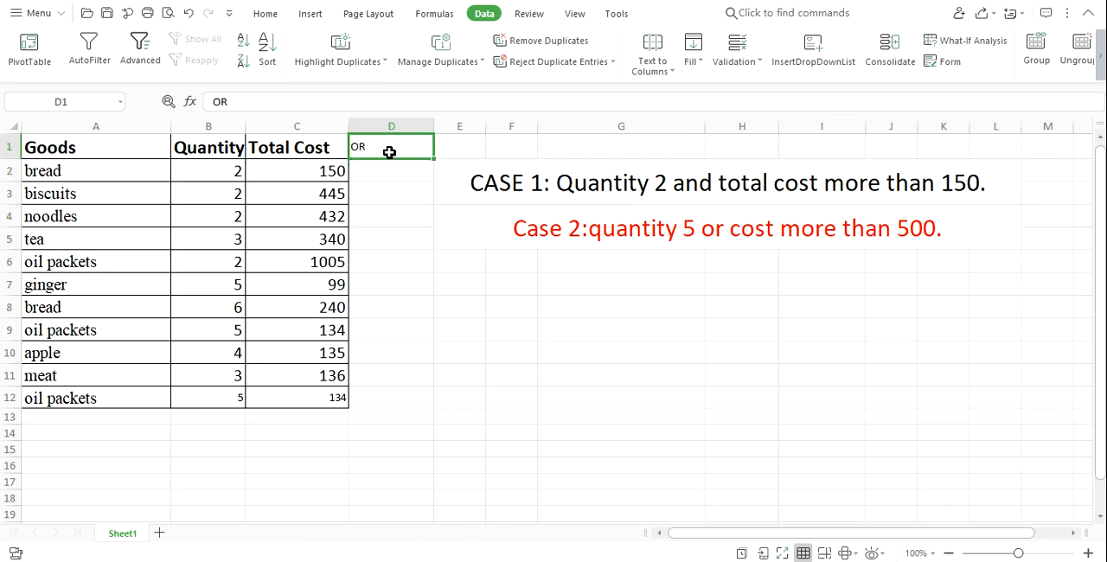
pyautogui.click(597, 232)
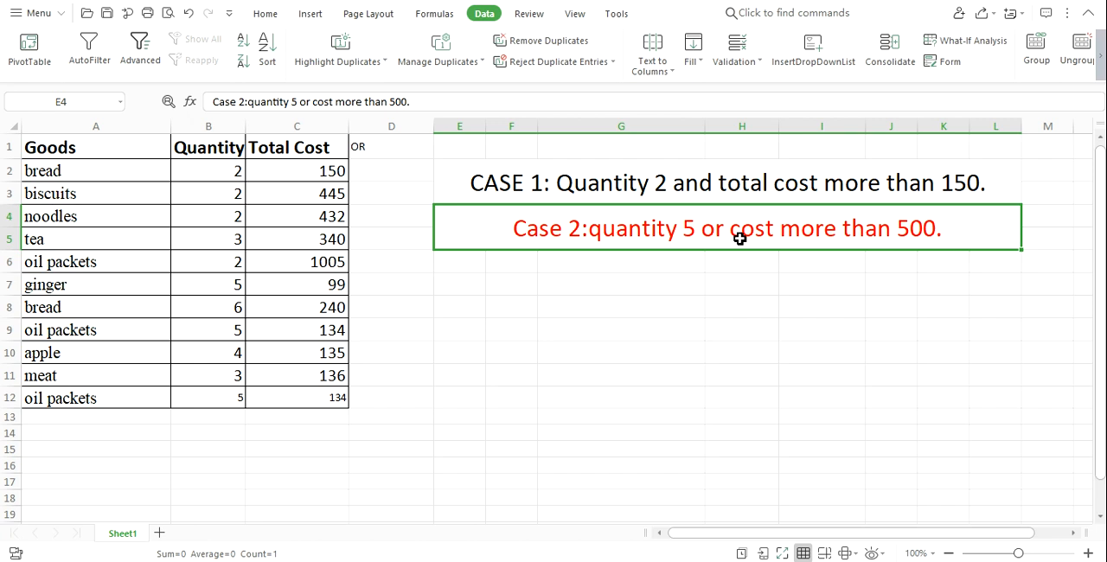
pyautogui.click(392, 146)
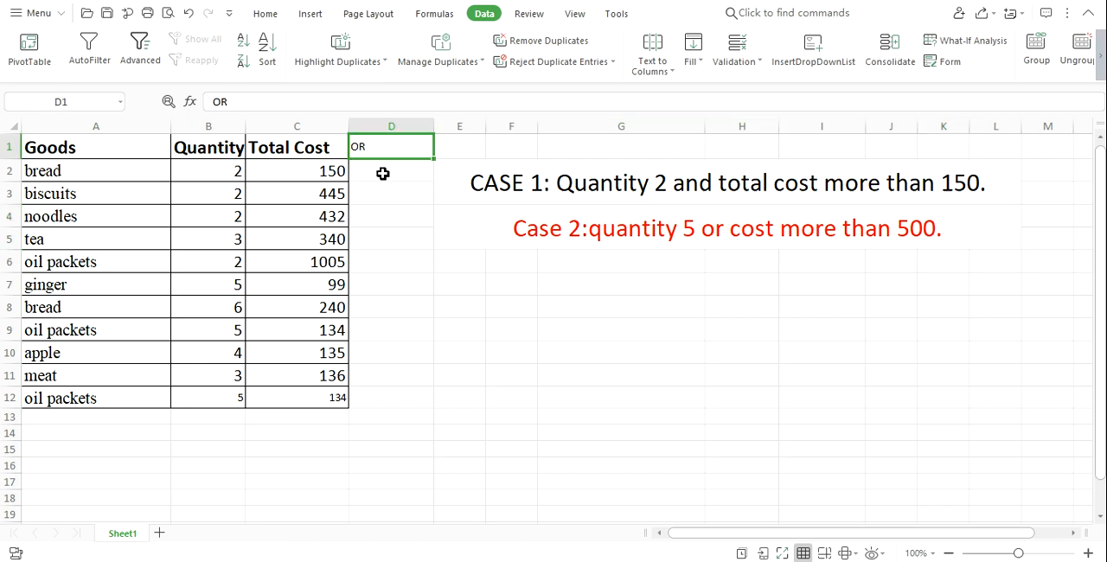
# Start the D2 formula with an OR function nested as the logical test of IF.
pyautogui.click(383, 172)
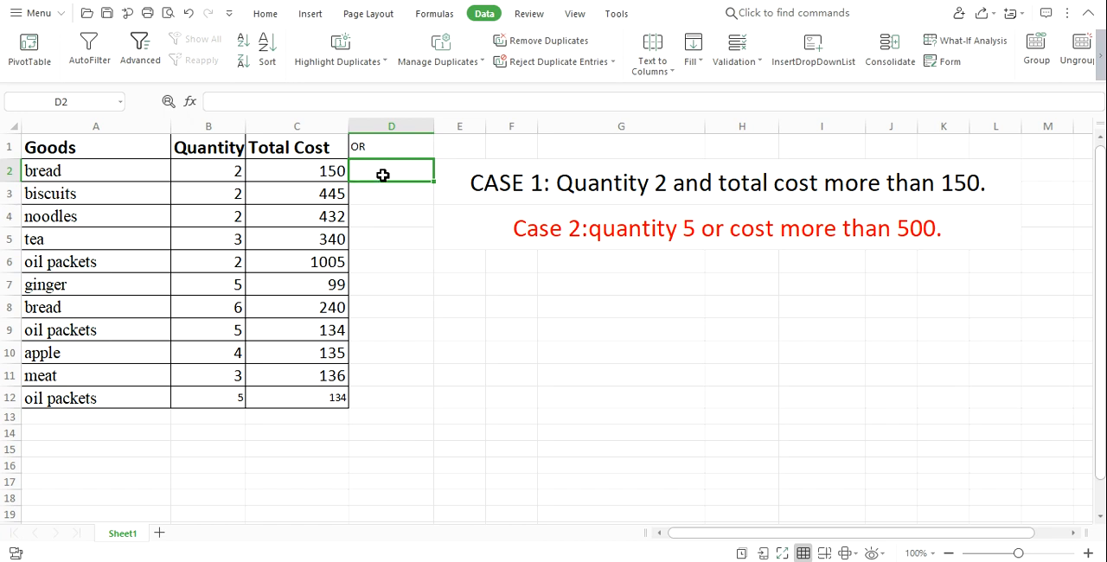
pyautogui.click(279, 102)
pyautogui.write('+')
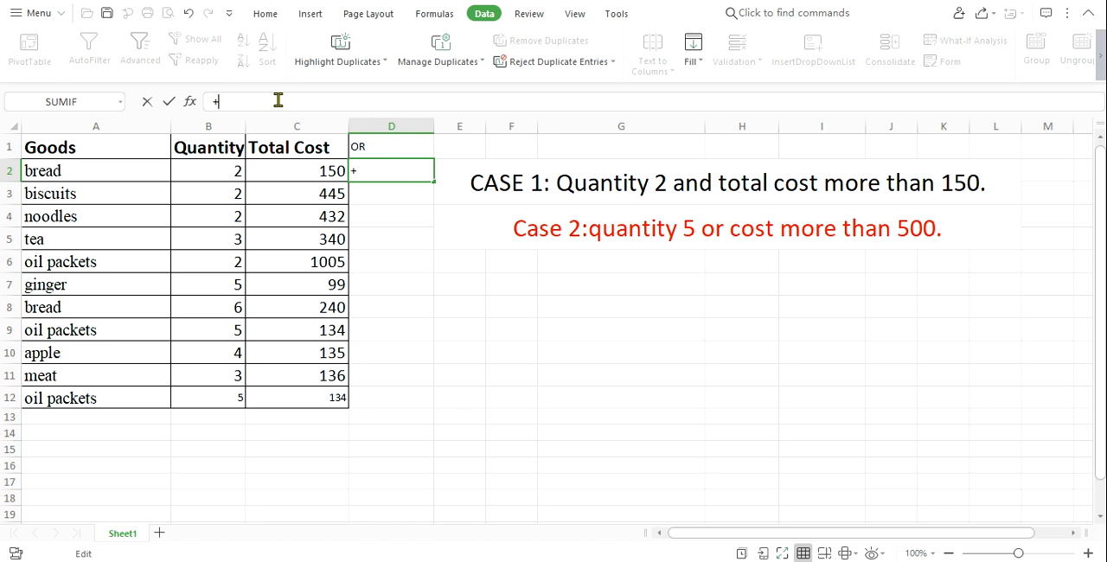
pyautogui.press('BackSpace')
pyautogui.write('=')
pyautogui.write('if(')
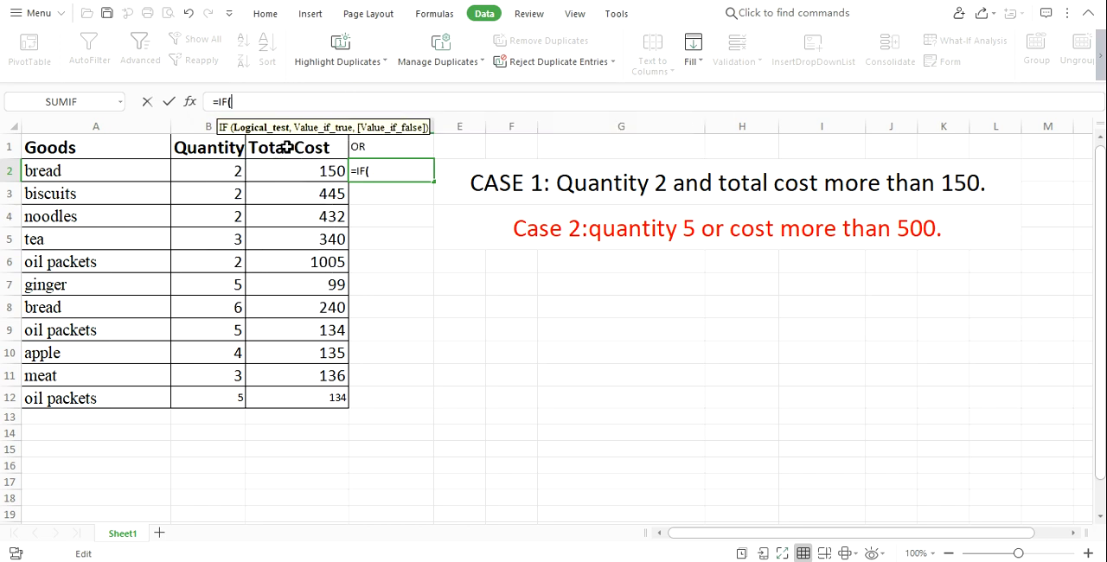
pyautogui.write('OR')
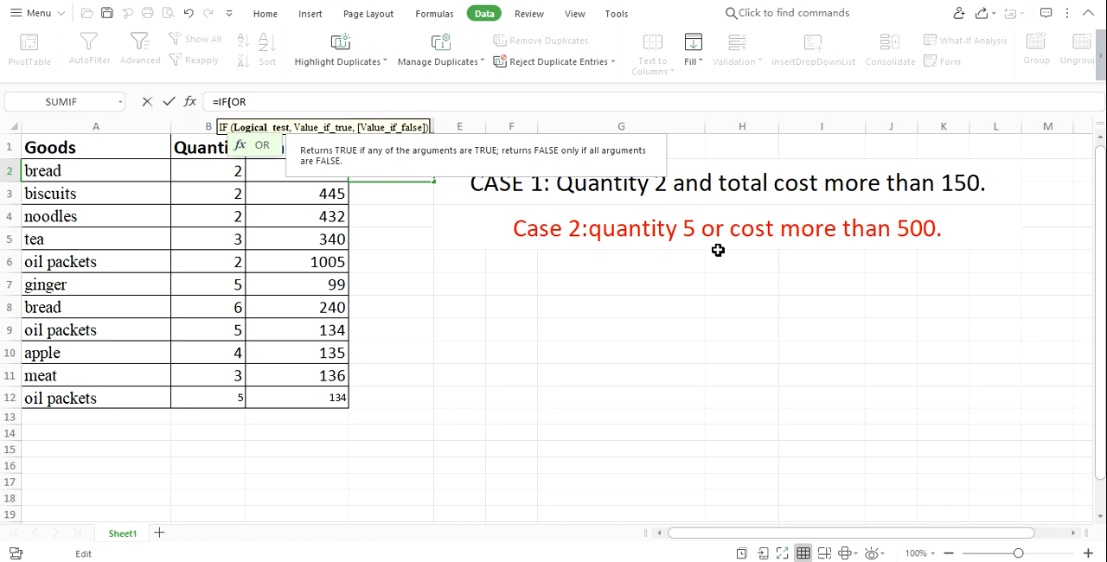
pyautogui.write('(')
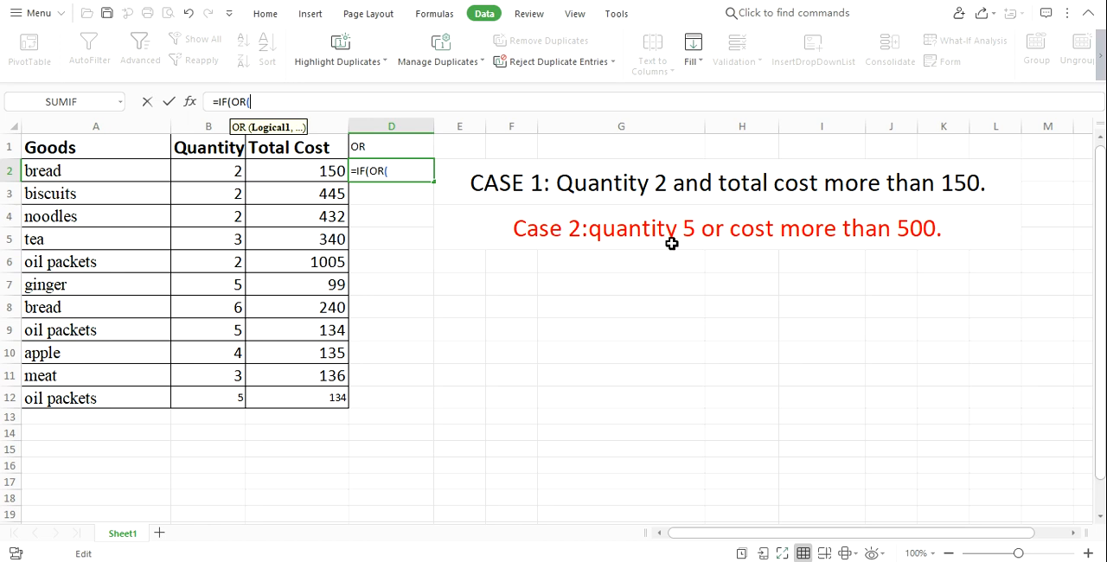
# Add B2=5 and C2>500 as the two OR conditions in the D2 formula and close the OR function.
pyautogui.click(217, 171)
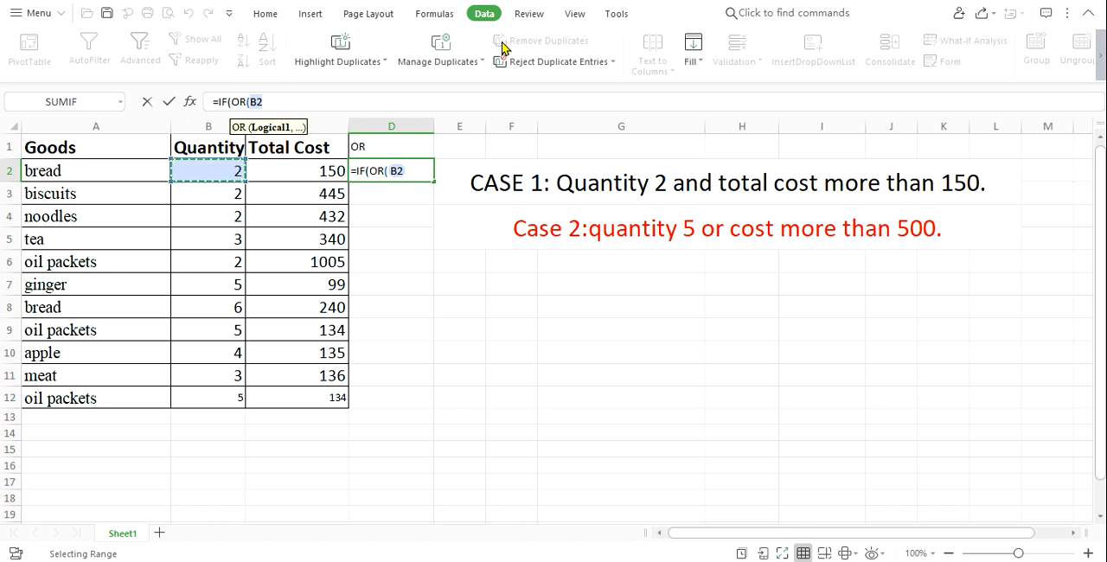
pyautogui.write('=')
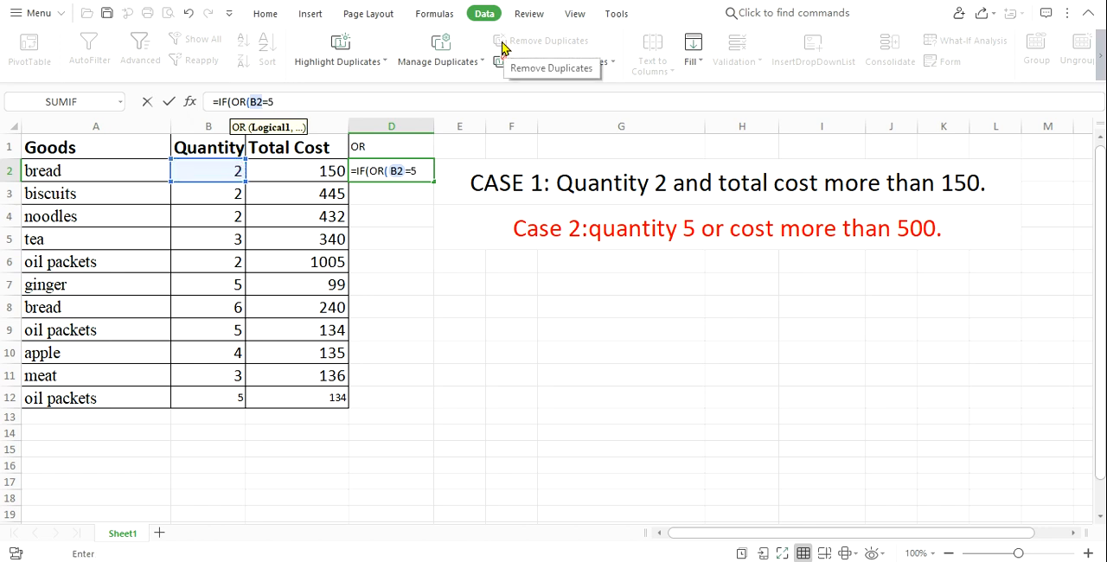
pyautogui.write('5,')
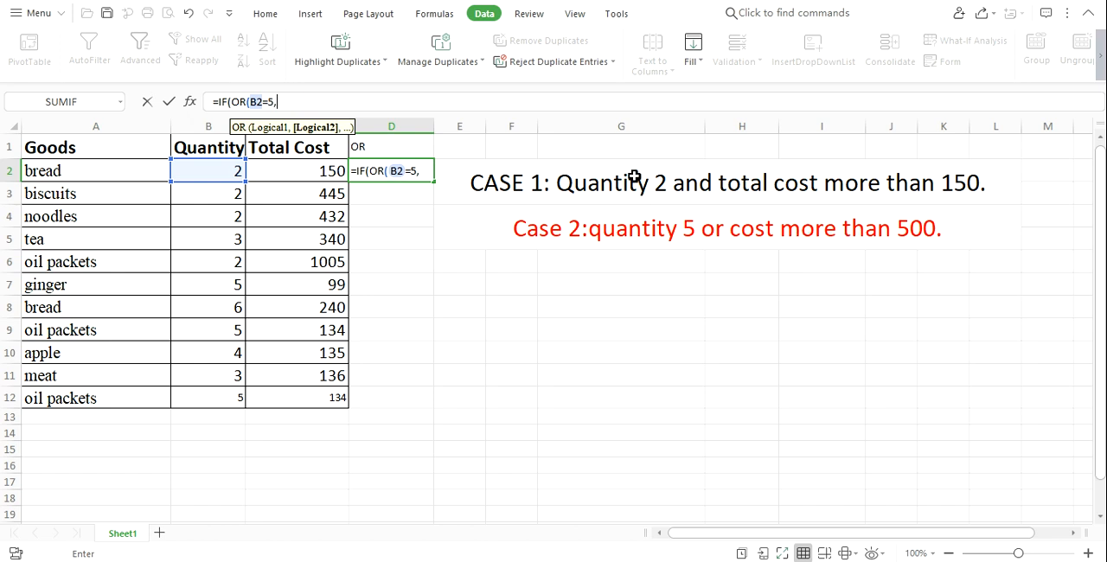
pyautogui.click(294, 170)
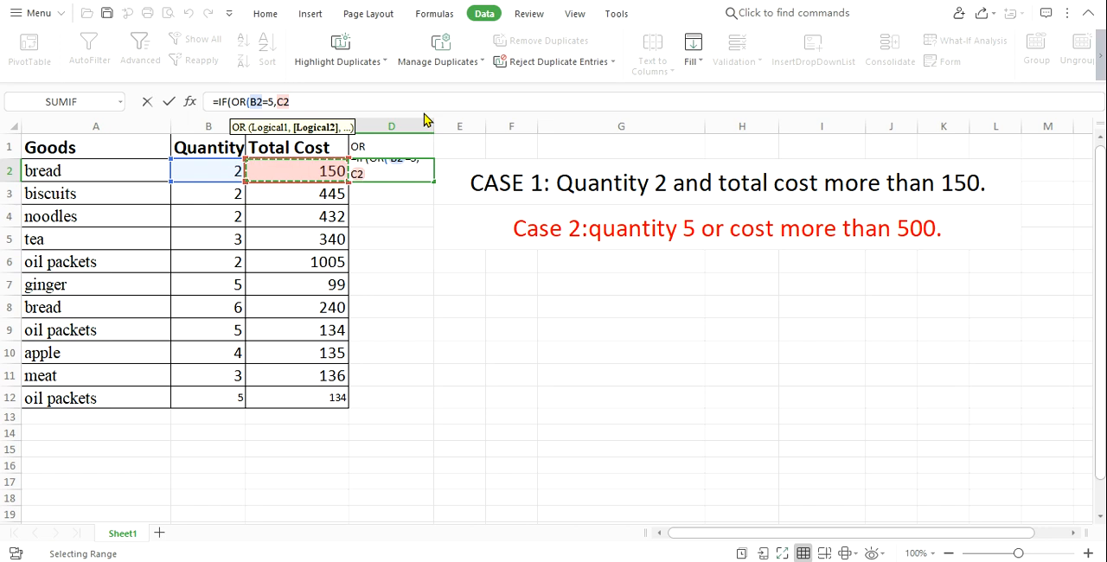
pyautogui.write('>500')
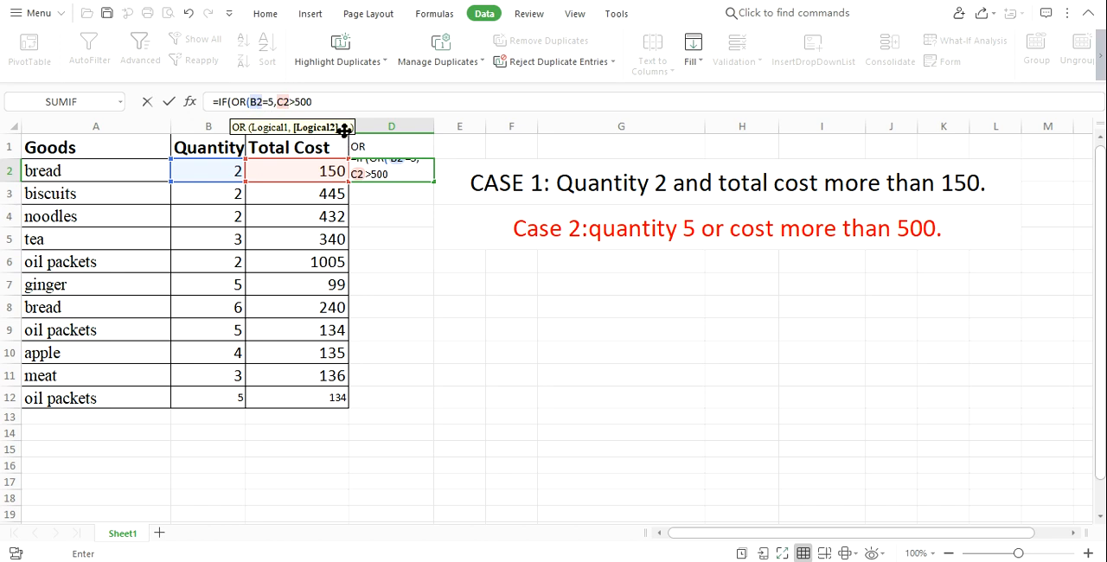
pyautogui.write('),')
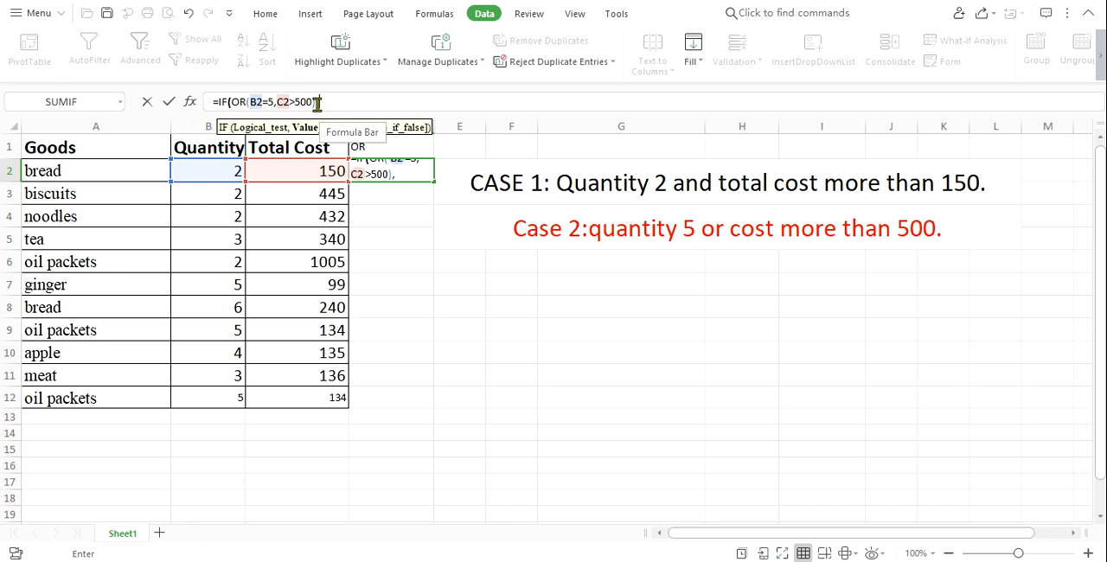
# Finish the IF(OR) formula in D2 with A2 as the true value and empty text "" as the false value.
pyautogui.click(88, 168)
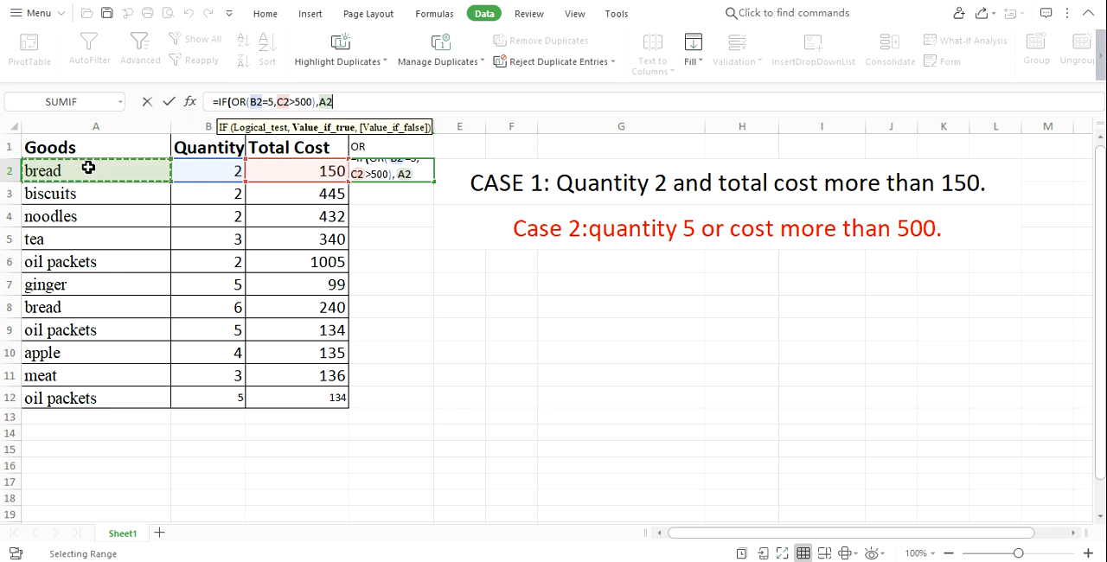
pyautogui.write(',')
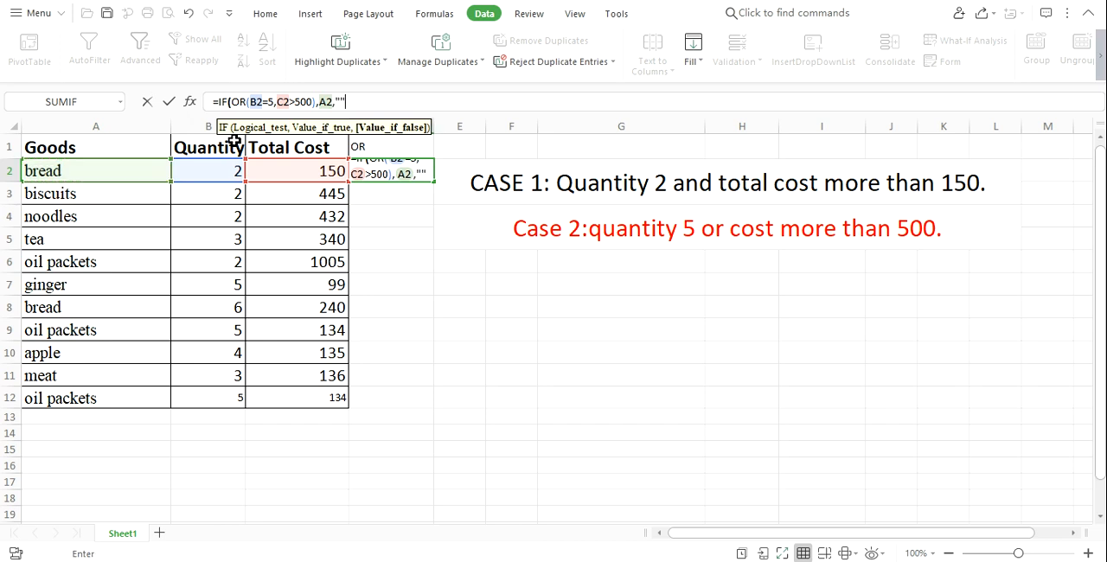
pyautogui.write('"")')
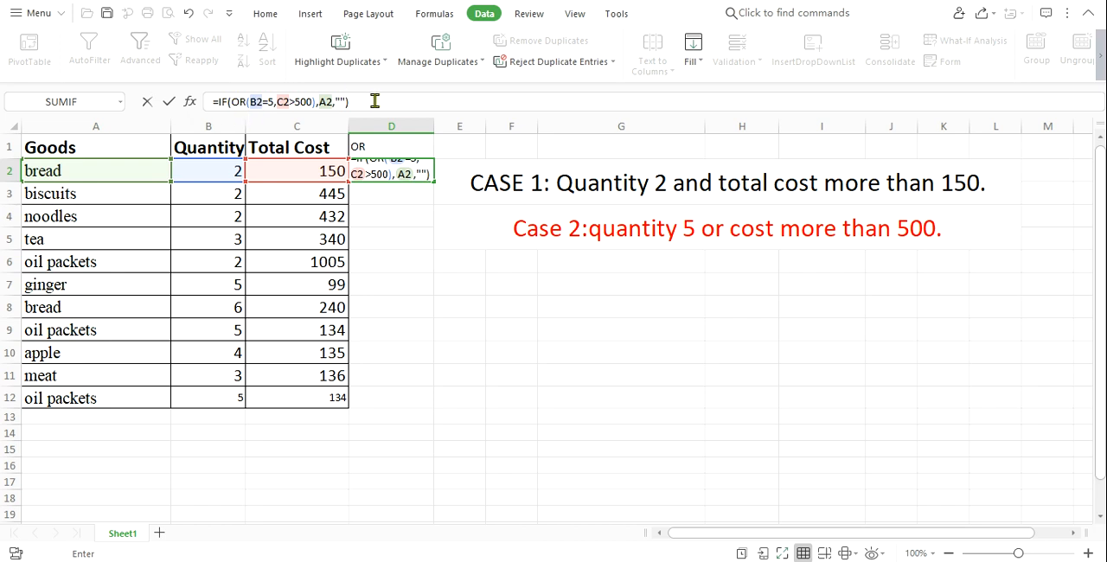
pyautogui.press('Return')
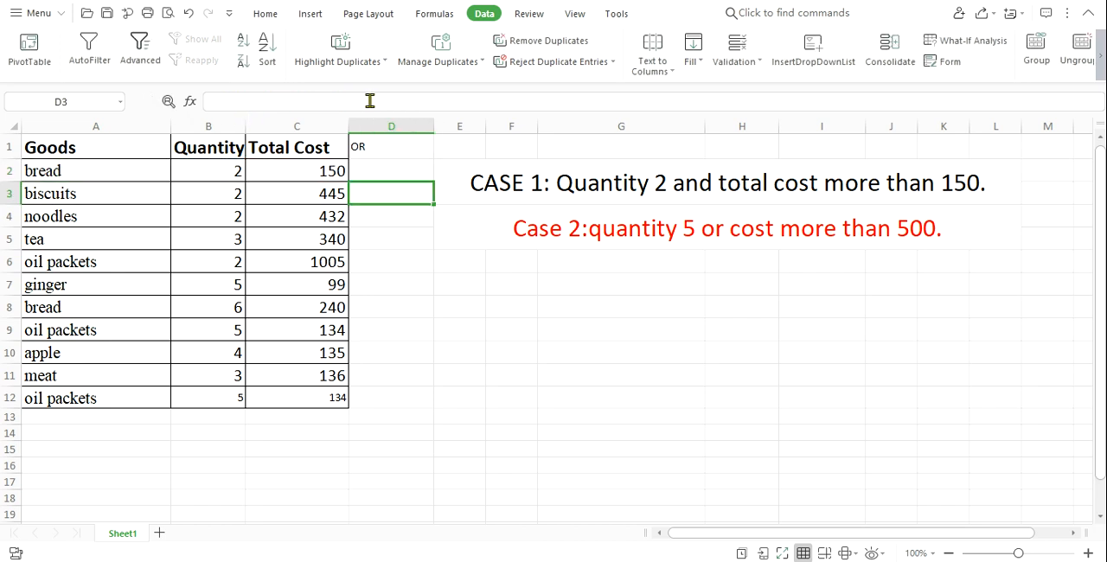
# Fill the D2 formula down the OR column through D12 and check the bread row's result in D2.
pyautogui.click(373, 174)
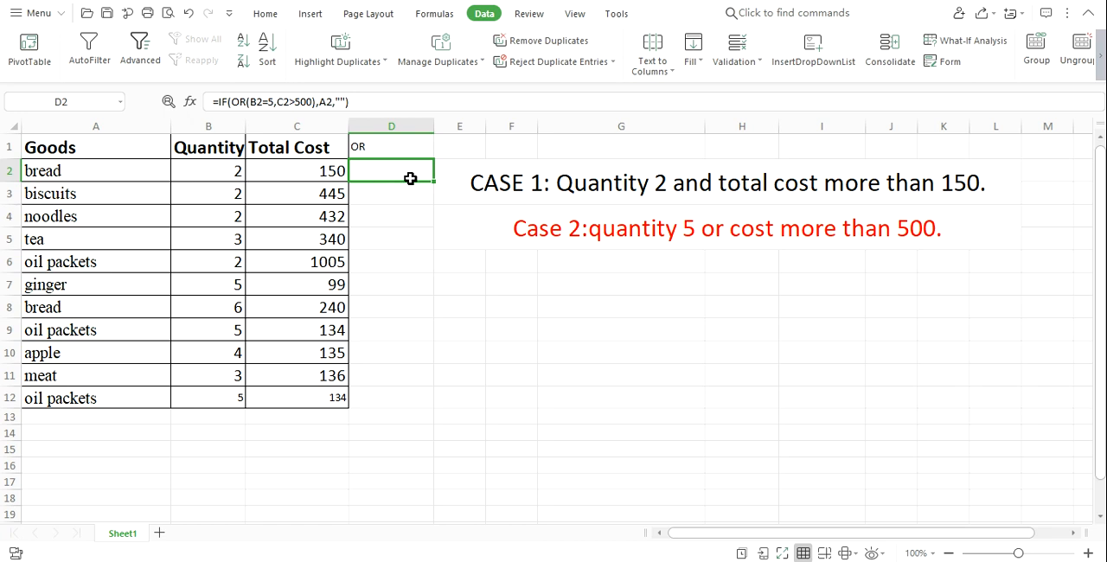
pyautogui.moveTo(433, 184); pyautogui.dragTo(427, 401)
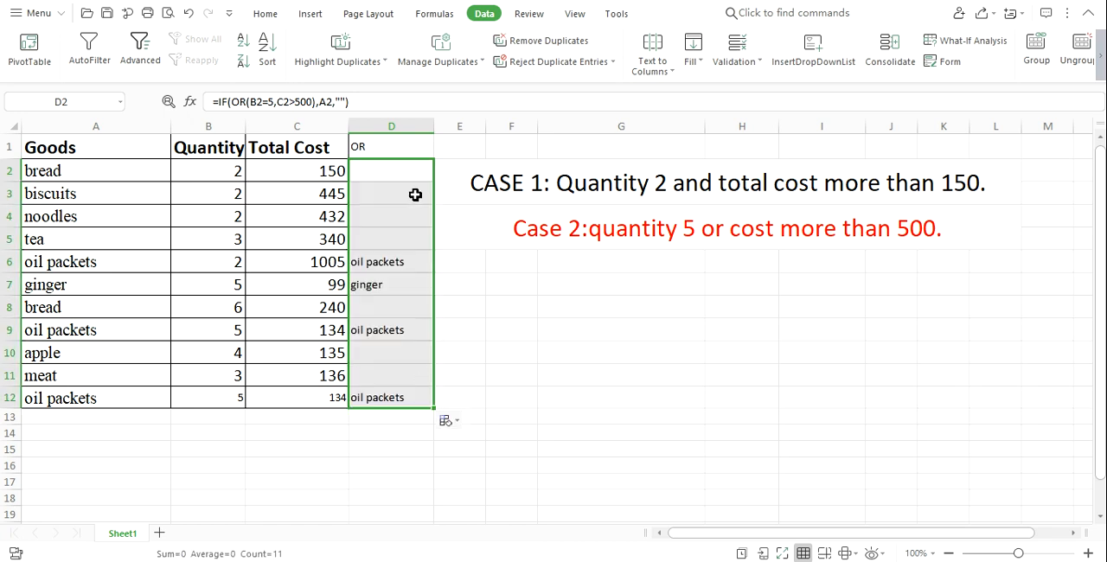
pyautogui.click(308, 169)
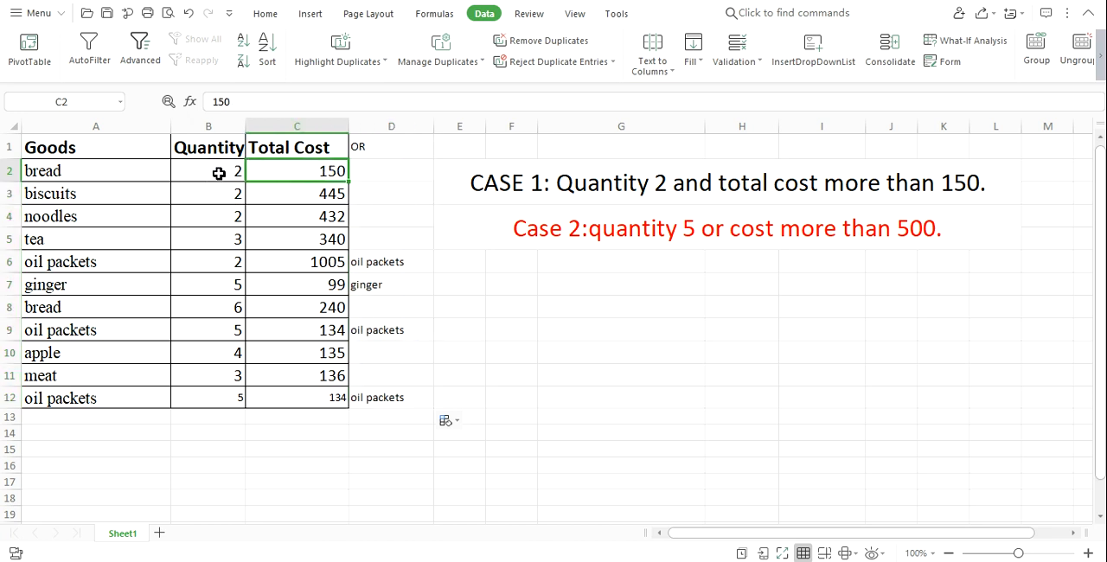
pyautogui.click(393, 170)
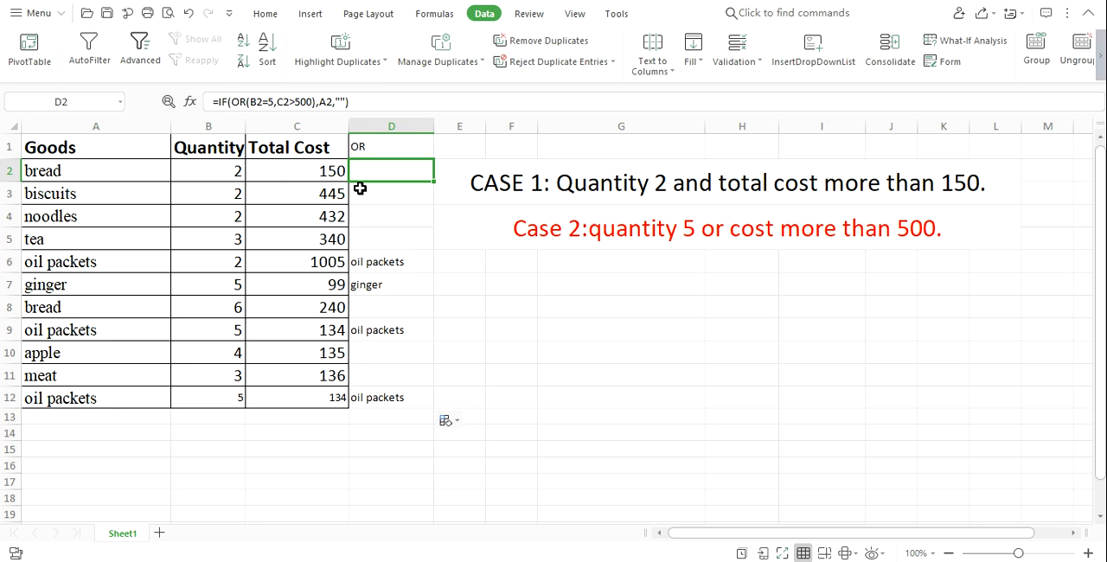
# Compare the bread row's quantity in B2 and total cost in C2 with its OR formula result in D2.
pyautogui.click(223, 172)
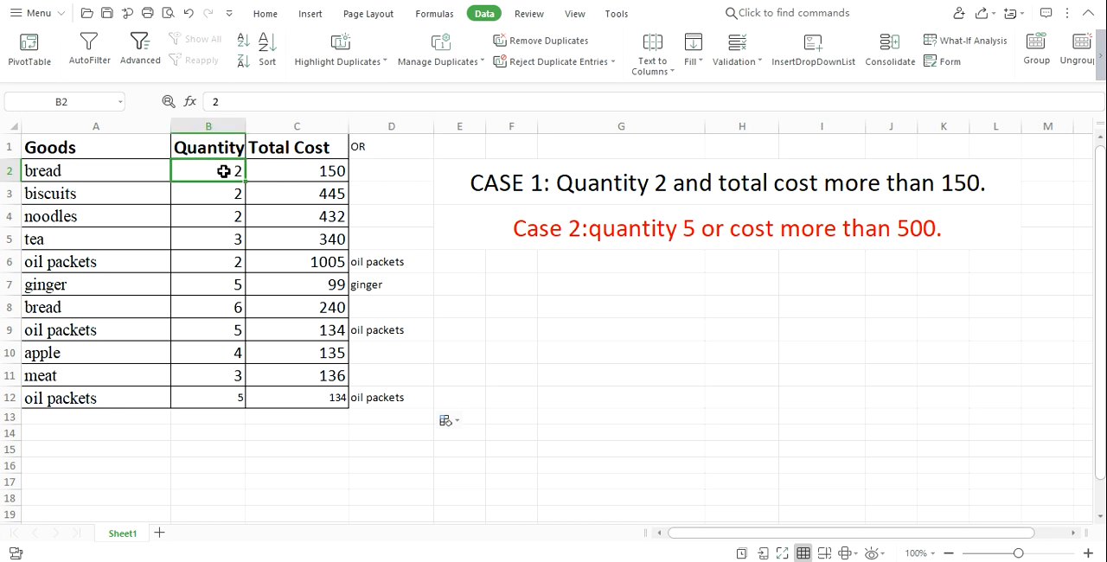
pyautogui.click(303, 171)
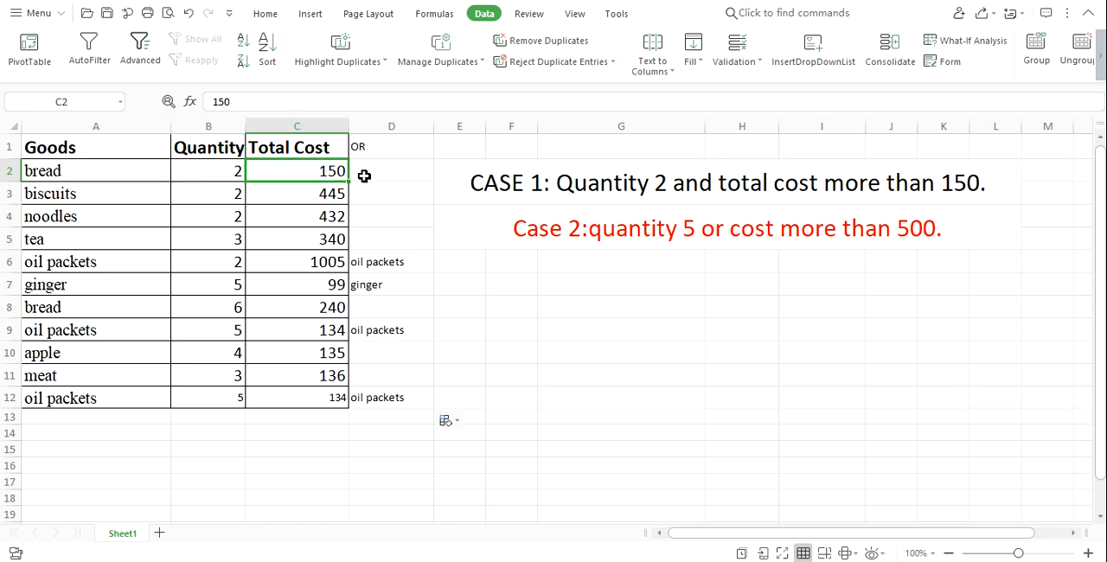
pyautogui.click(224, 167)
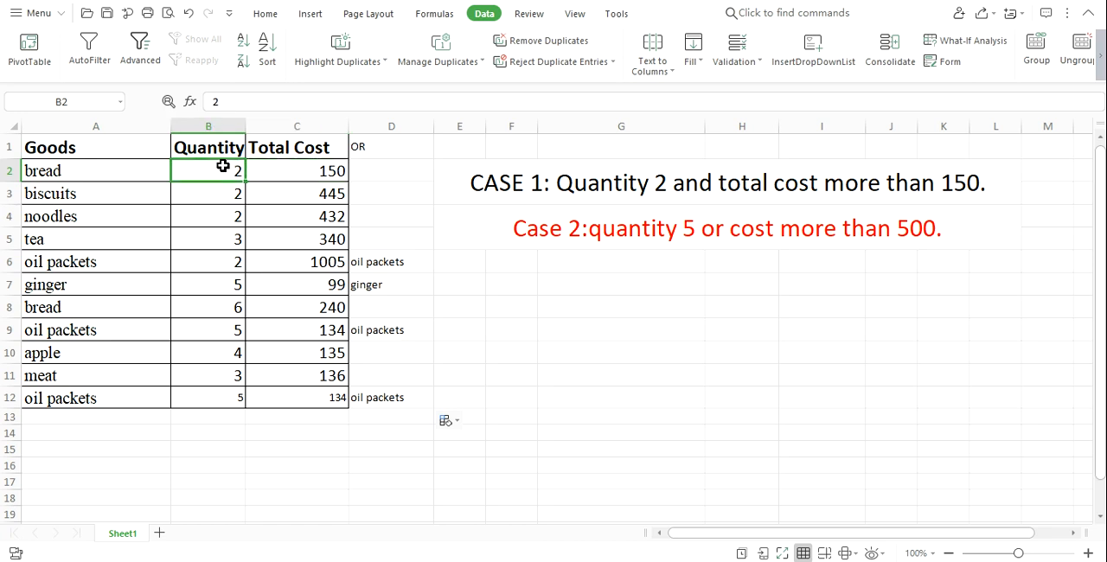
pyautogui.click(273, 173)
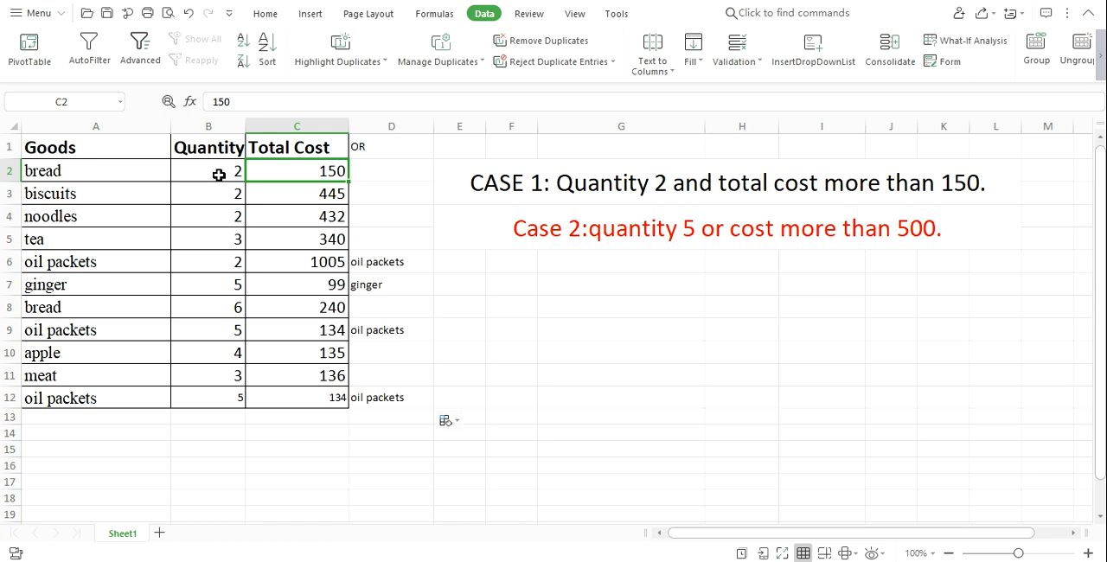
pyautogui.click(374, 172)
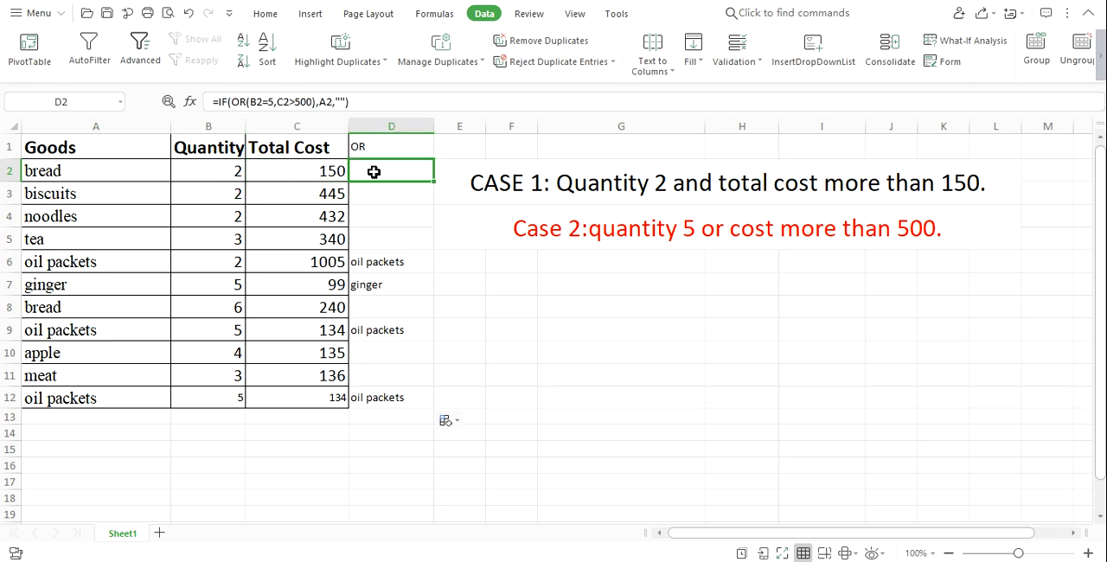
# Check the oil packets in row 6 against both OR conditions, comparing B6 and C6 with the result in D6.
pyautogui.click(293, 268)
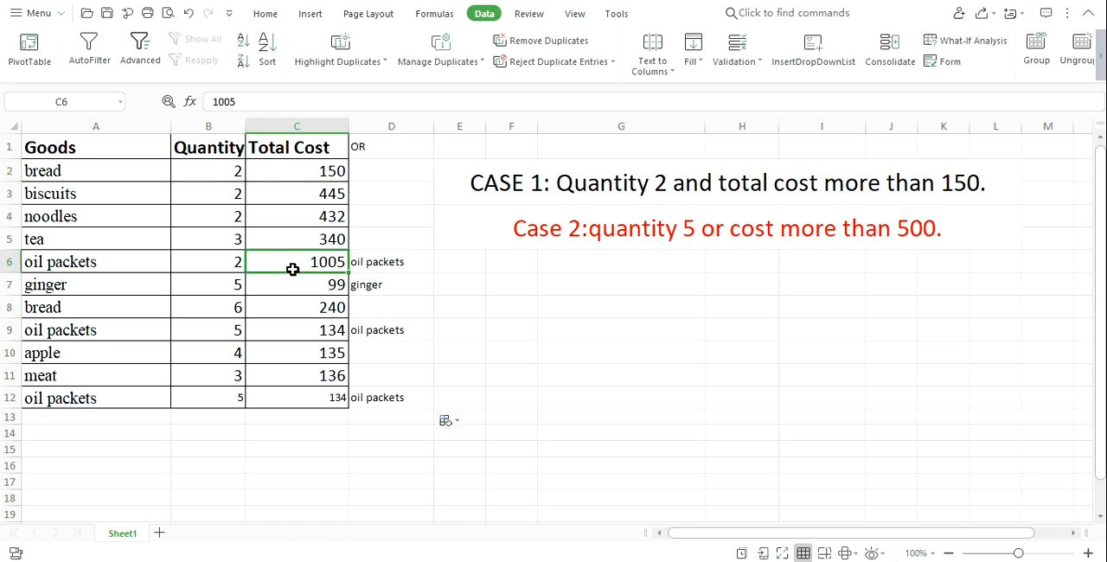
pyautogui.click(202, 261)
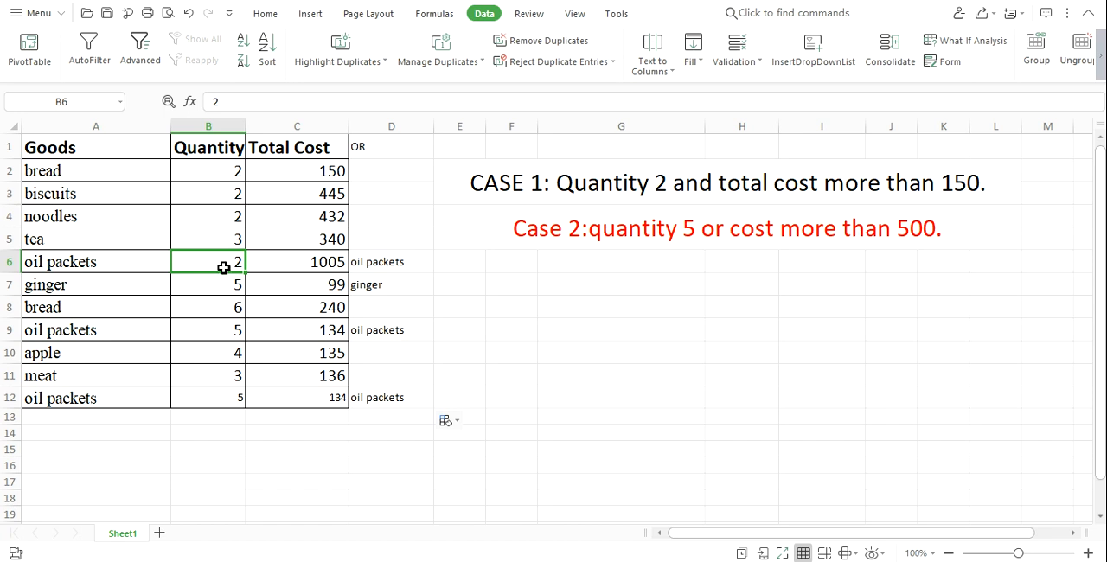
pyautogui.click(299, 265)
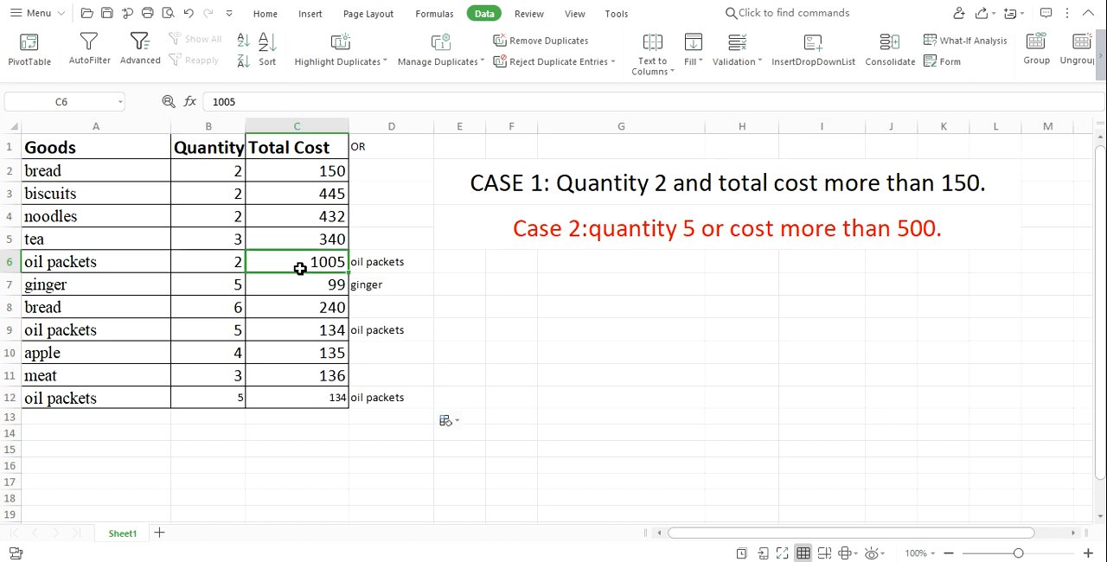
pyautogui.click(391, 264)
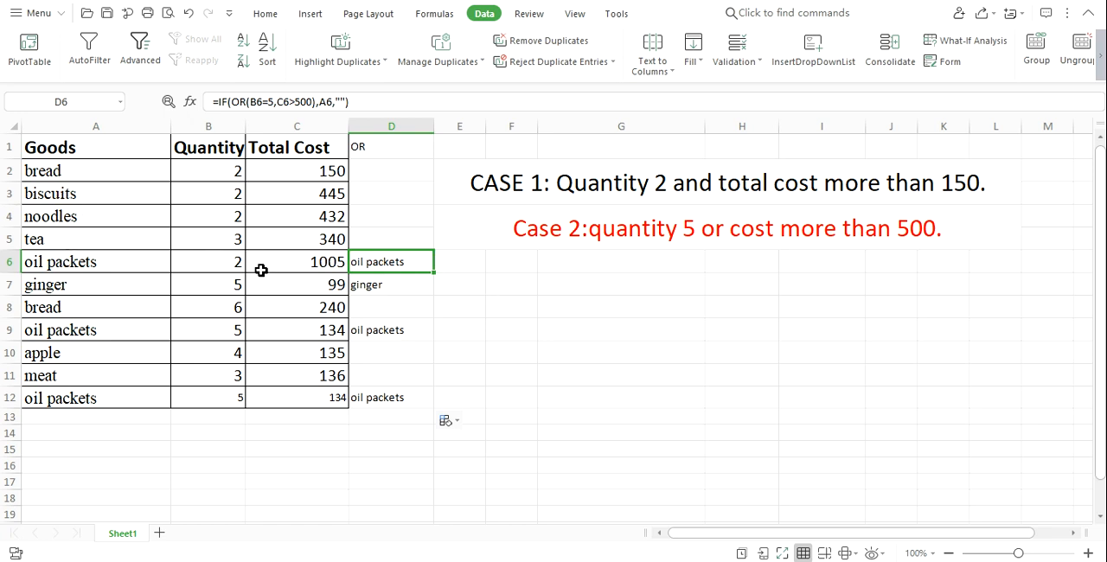
pyautogui.click(189, 276)
pyautogui.click(208, 262)
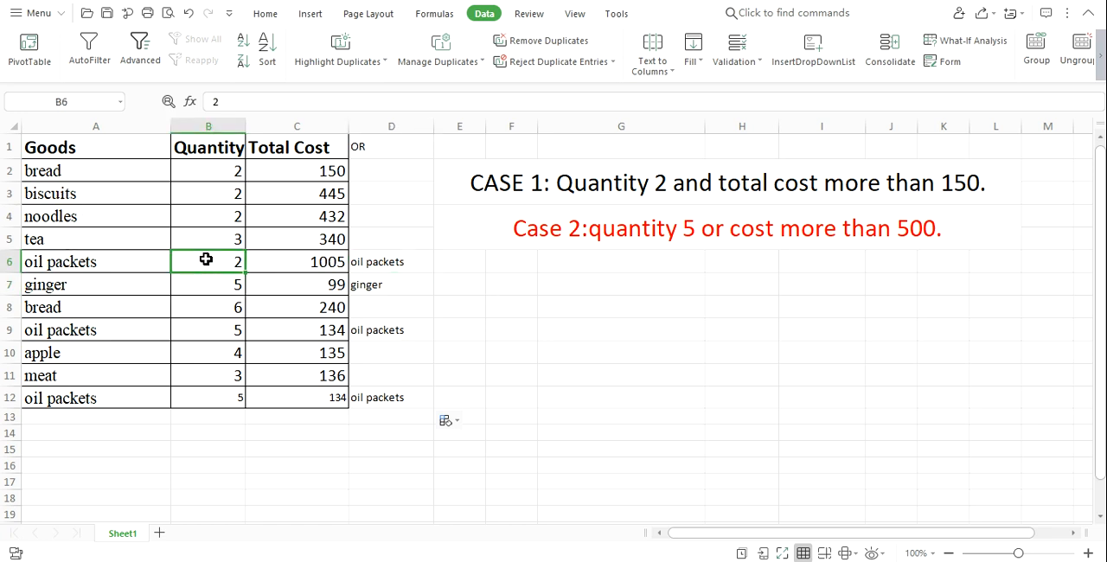
pyautogui.click(316, 265)
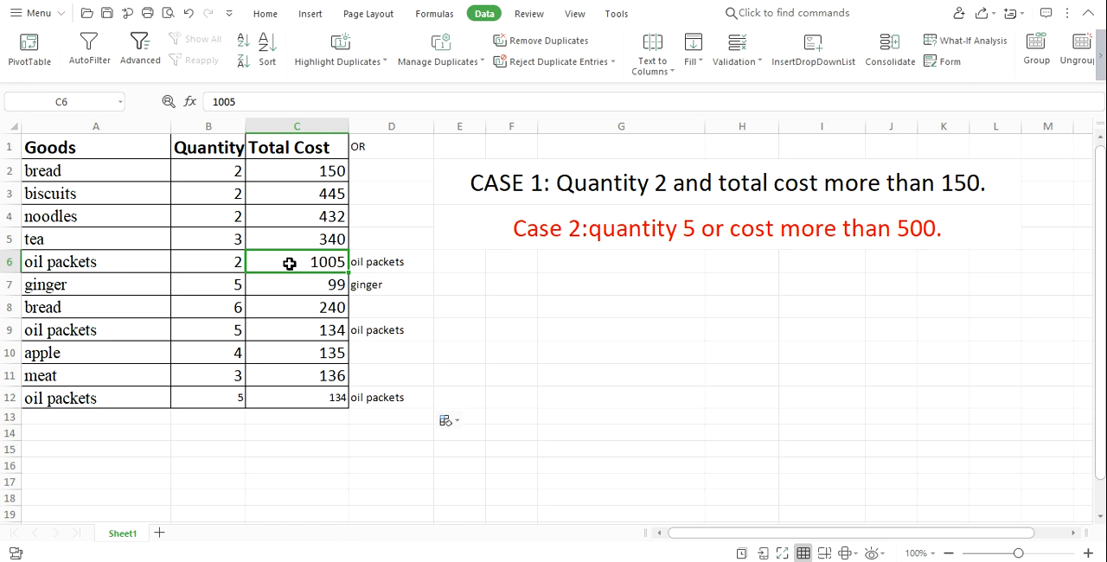
pyautogui.click(384, 264)
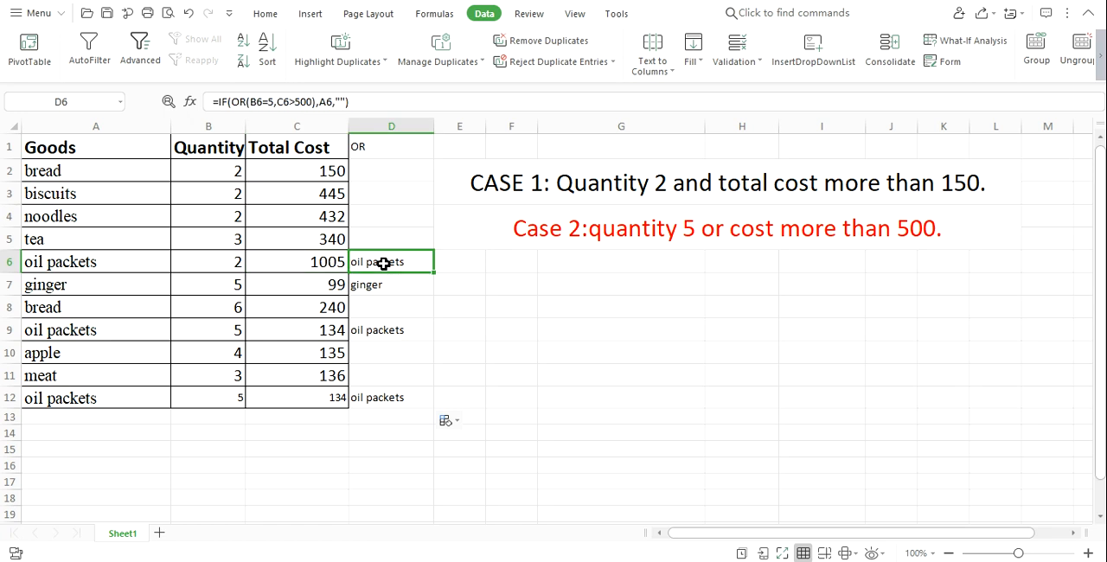
pyautogui.click(286, 261)
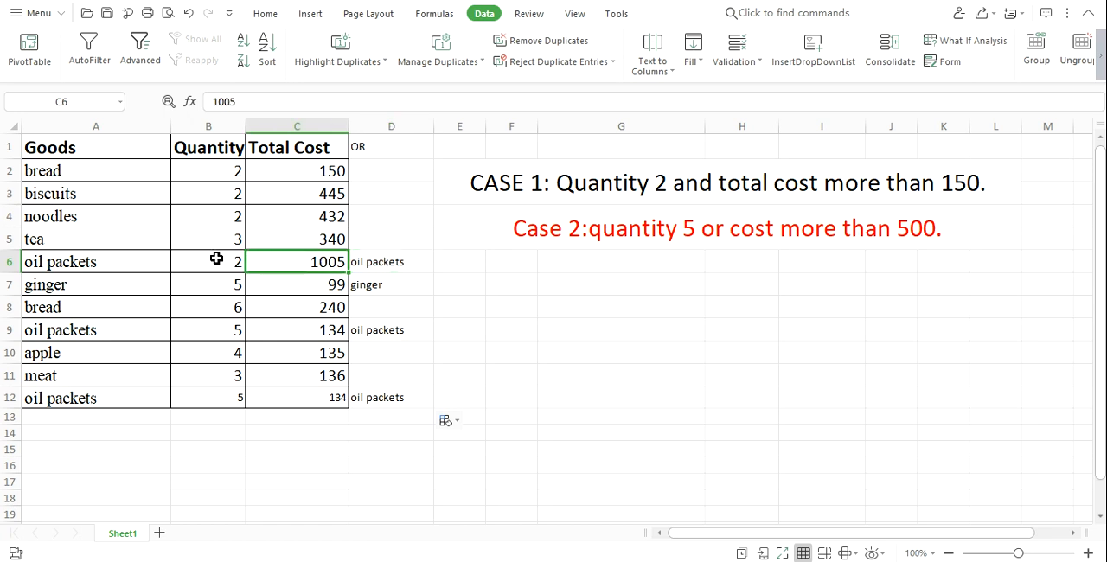
pyautogui.click(380, 258)
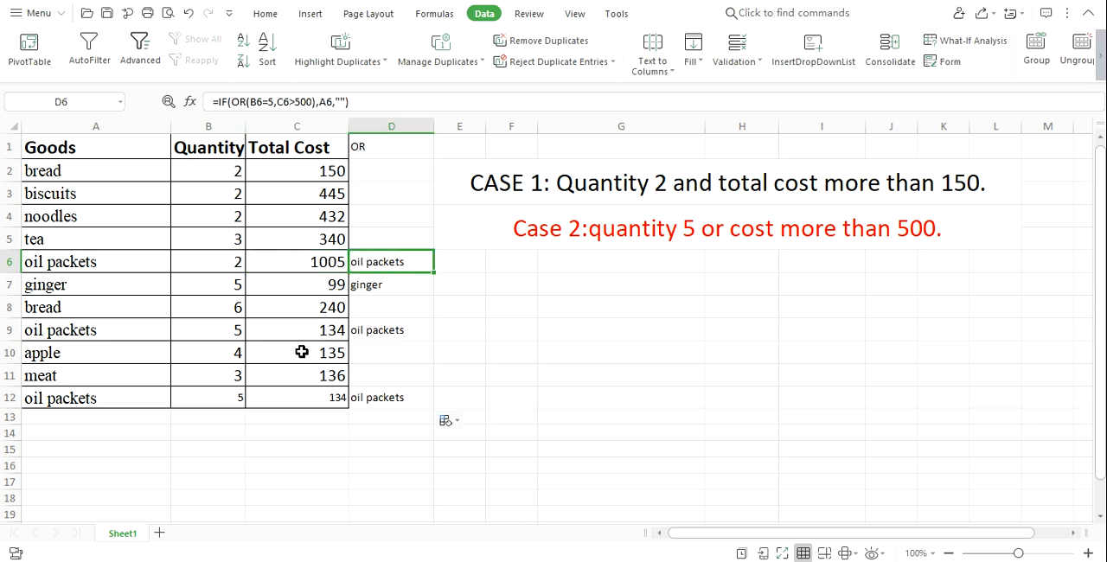
# Check the oil packets in row 9 by comparing quantity B9 and total cost C9 with the OR result in D9.
pyautogui.click(261, 332)
pyautogui.click(229, 331)
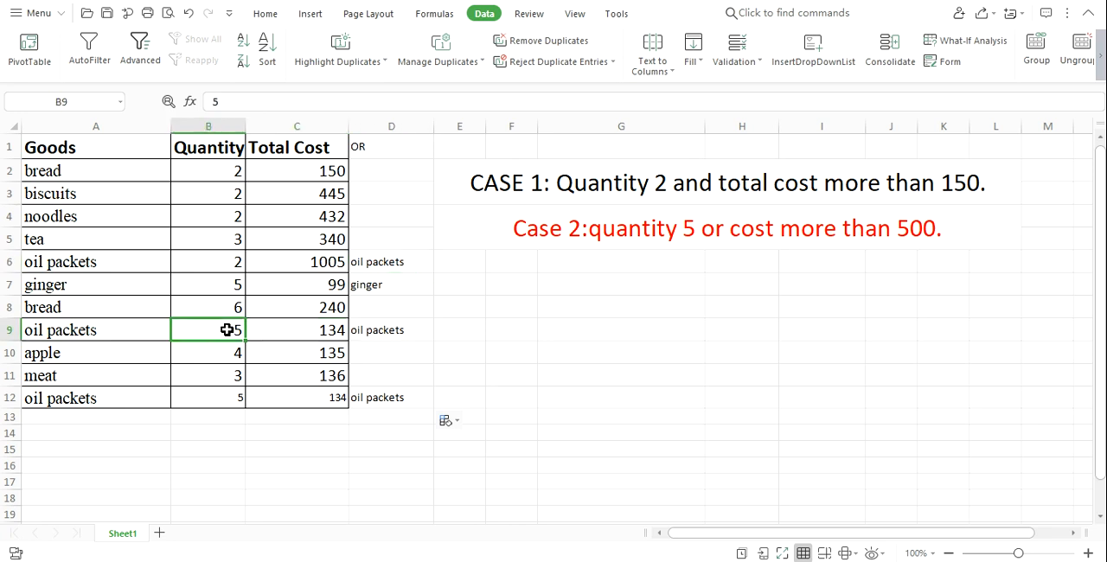
pyautogui.click(333, 331)
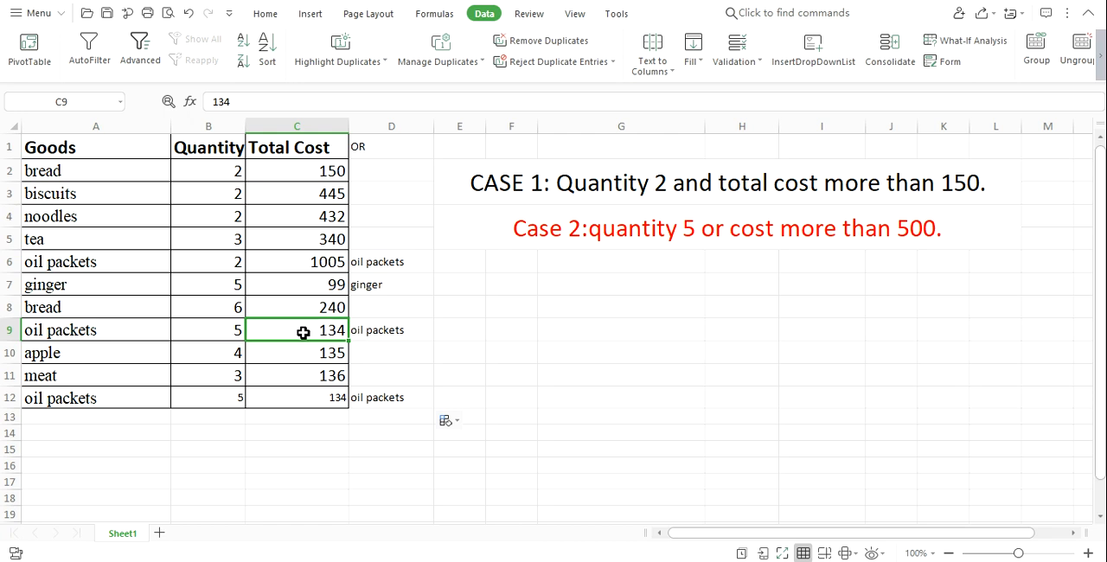
pyautogui.click(210, 335)
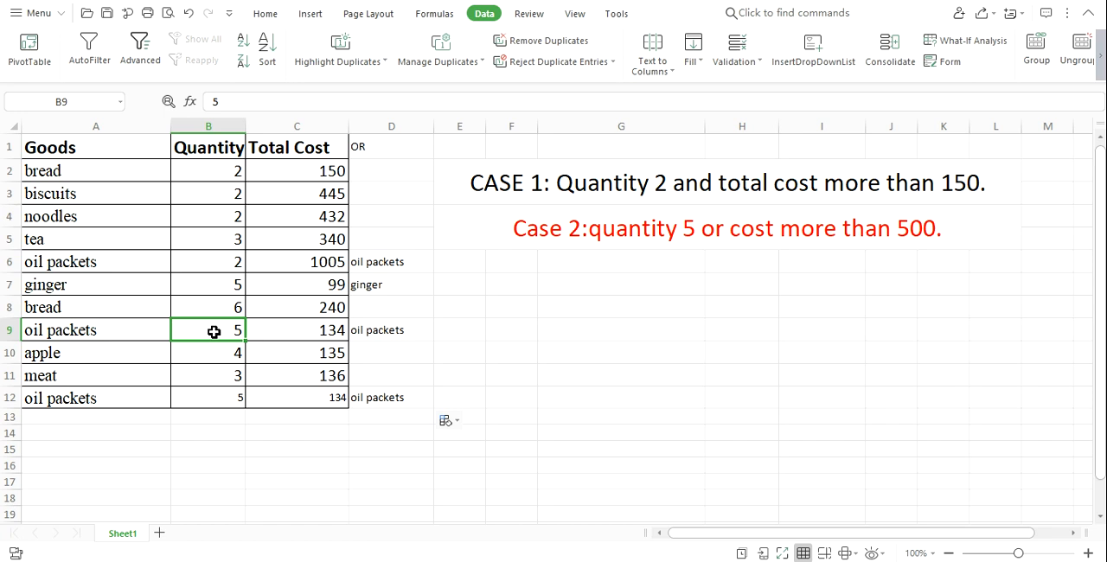
pyautogui.click(380, 336)
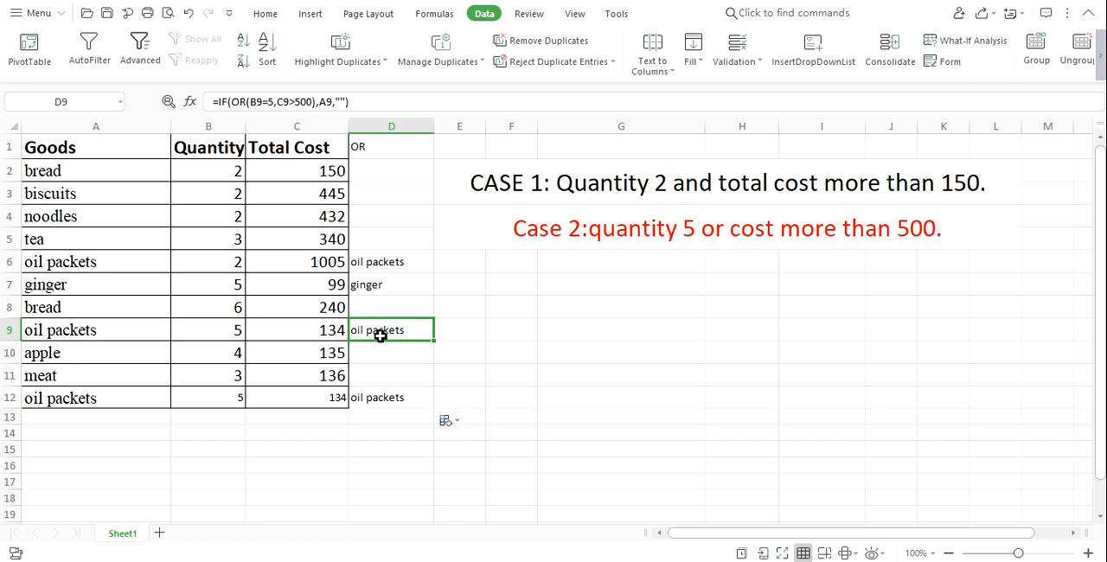
pyautogui.click(234, 334)
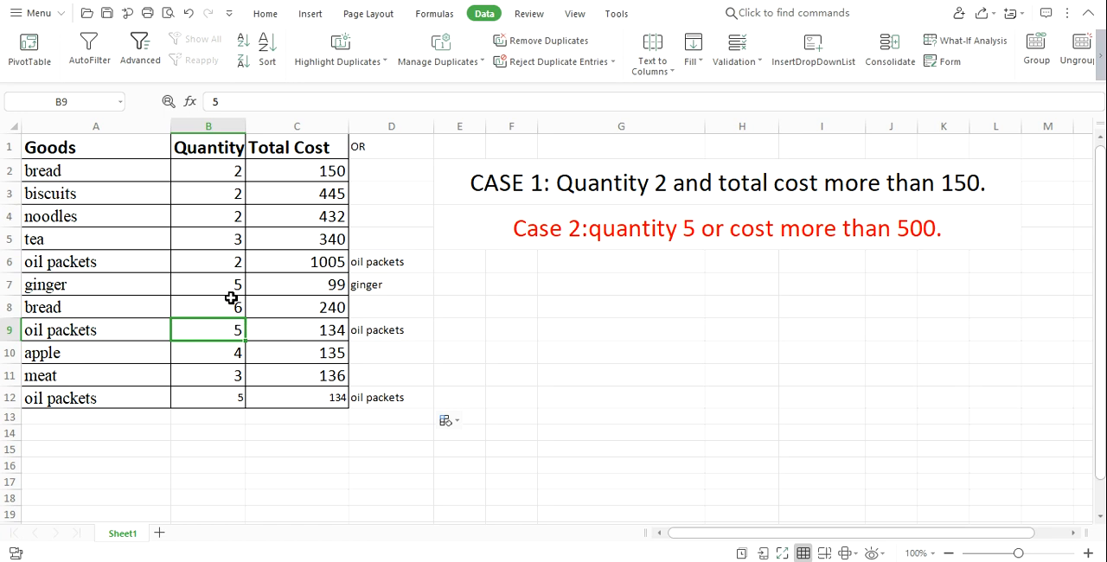
pyautogui.click(389, 331)
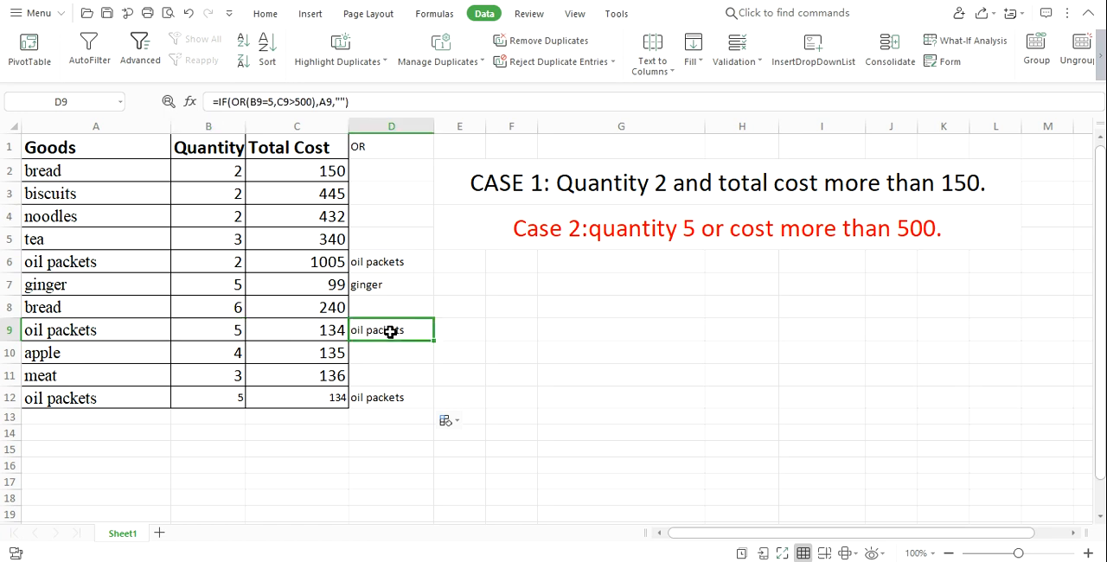
# Verify the last oil packets row by comparing B12 and C12 with the OR formula result in D12.
pyautogui.click(215, 404)
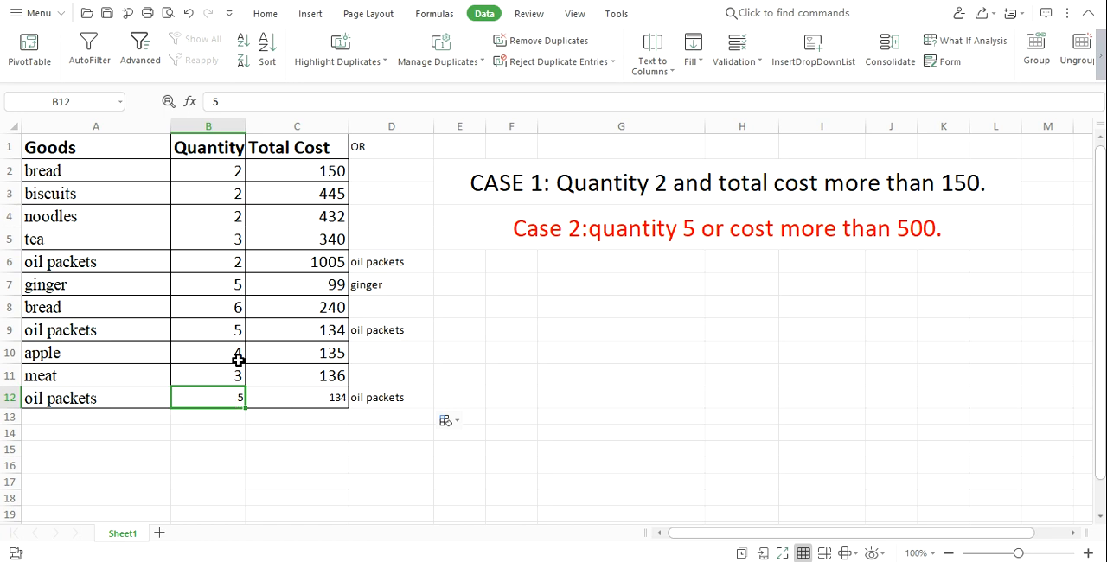
pyautogui.click(322, 400)
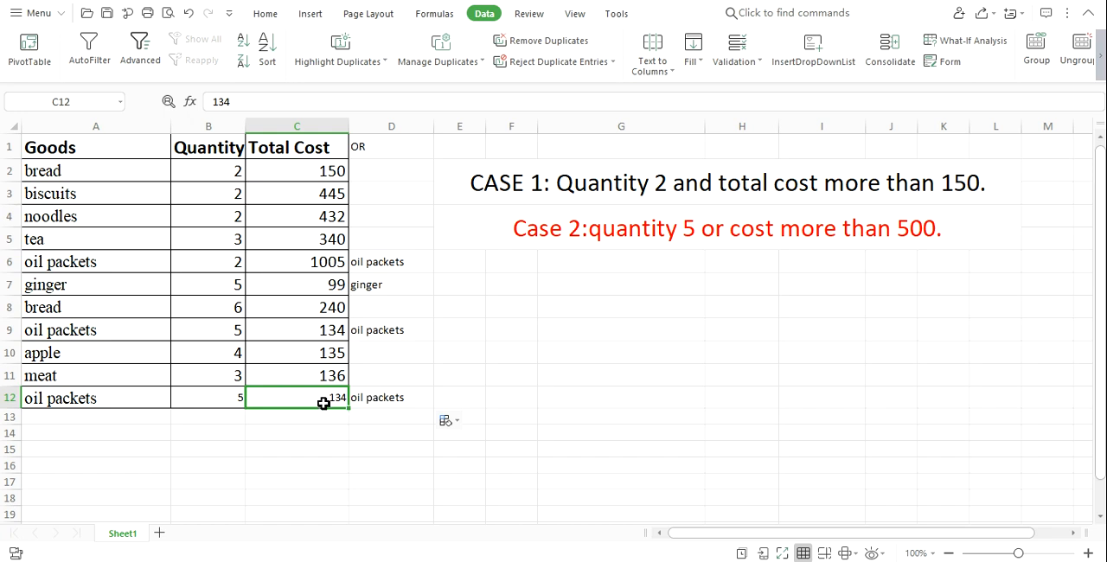
pyautogui.click(218, 399)
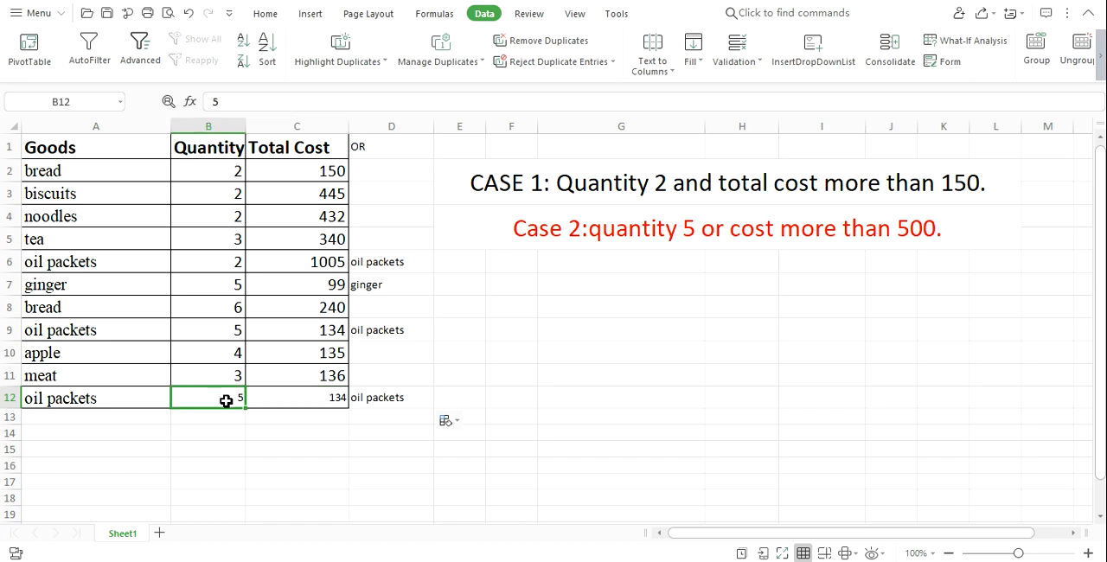
pyautogui.click(381, 396)
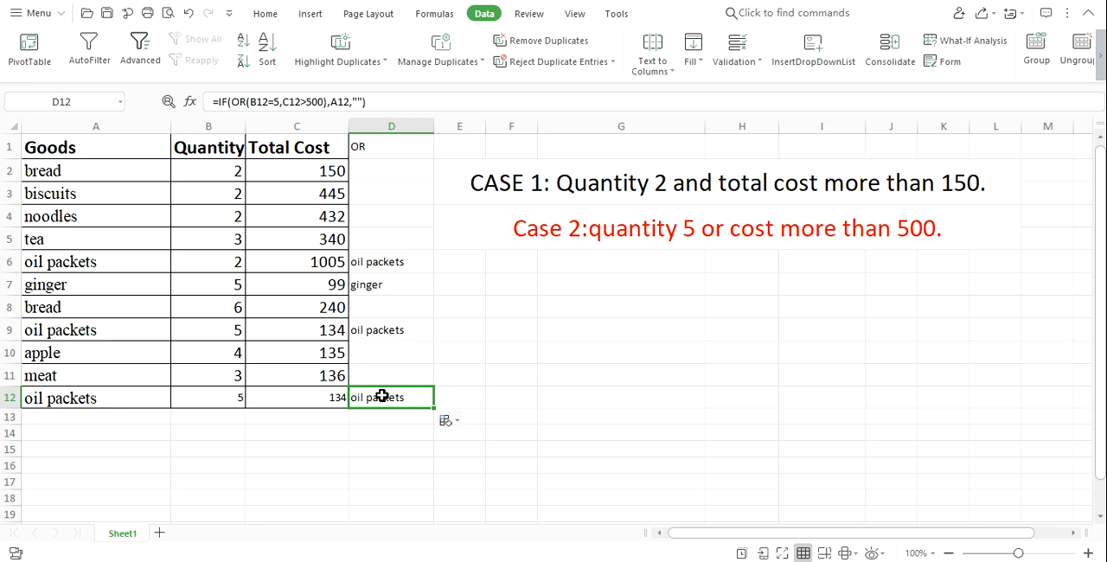